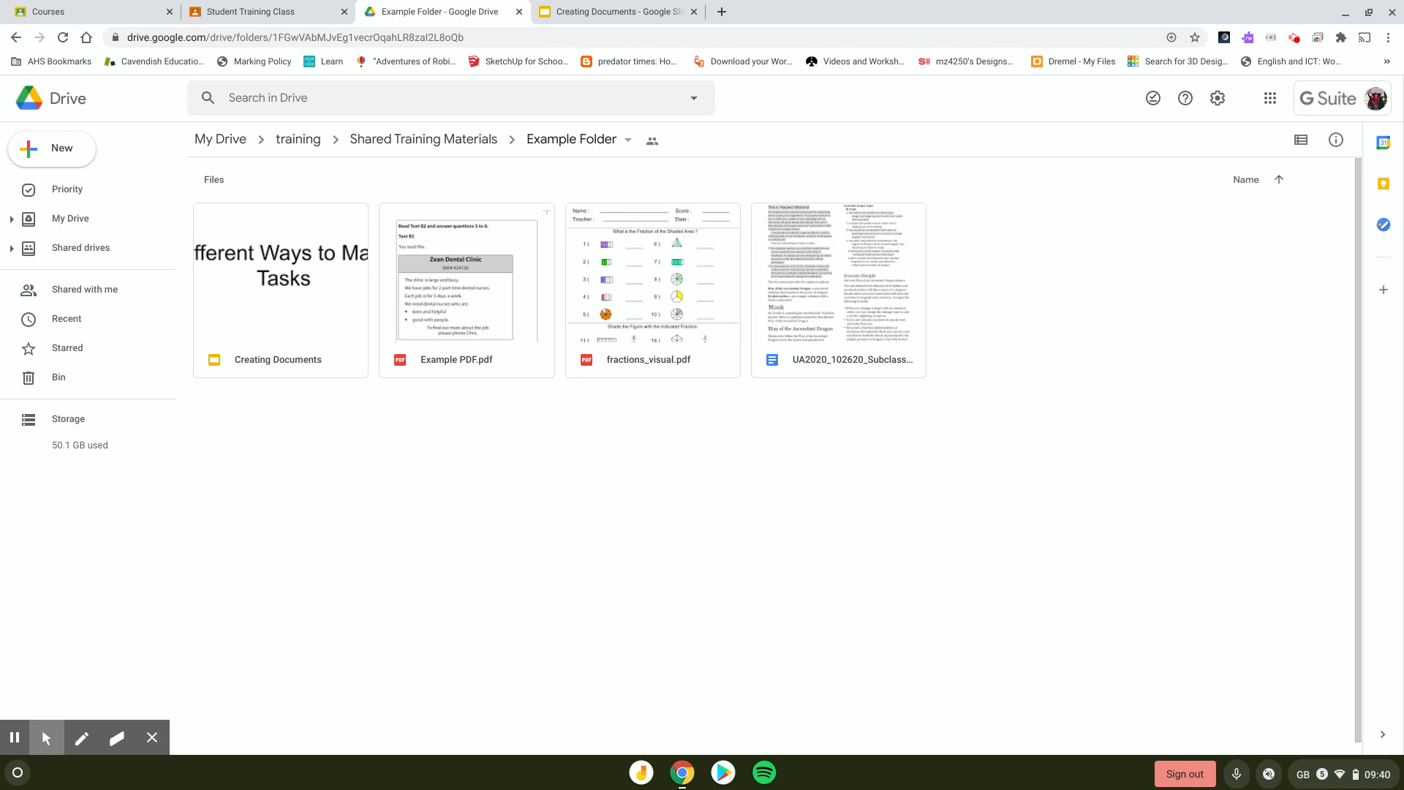
- Open Example PDF.pdf from the Example Folder with Google Docs as an editable document
click(471, 293)
right_click(472, 292)
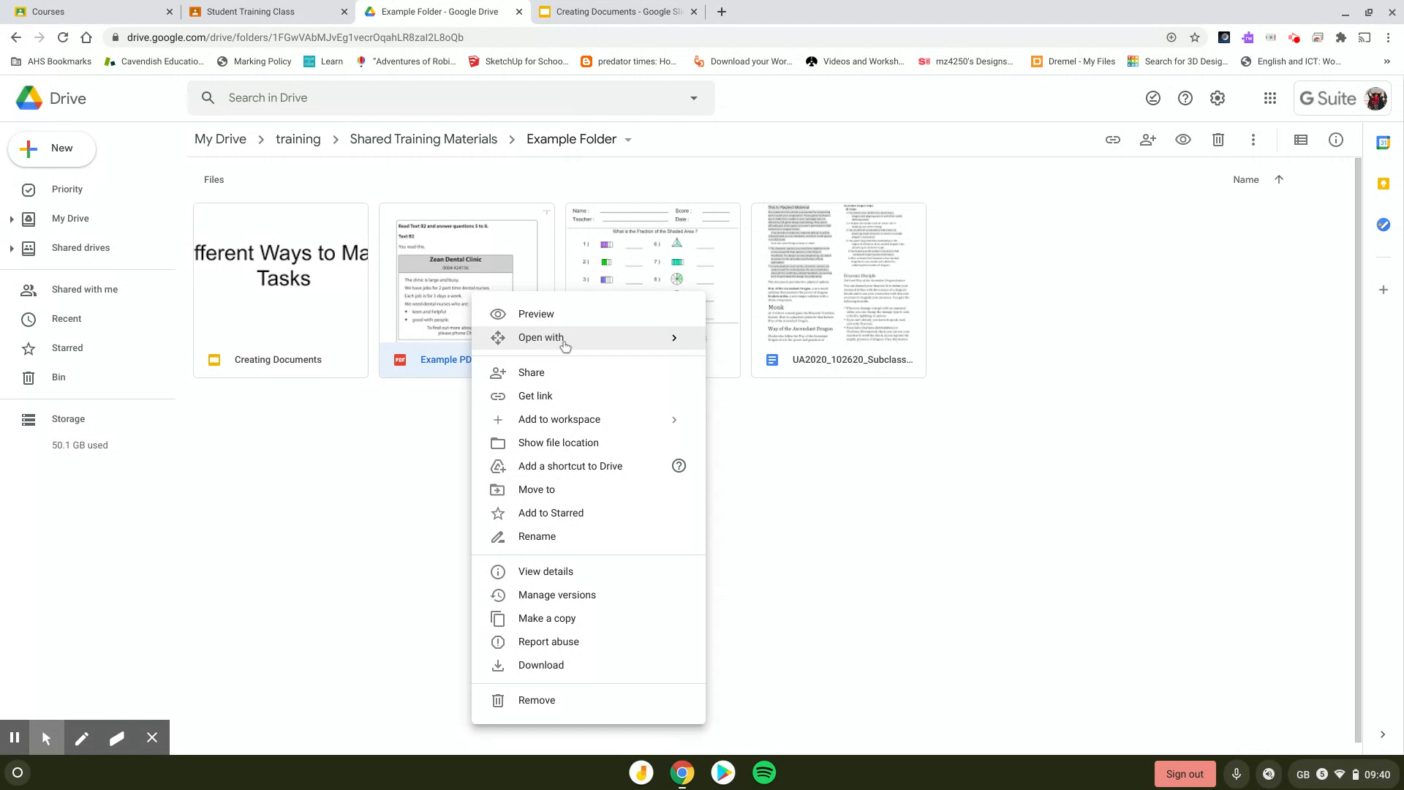
mouse_move(567, 344)
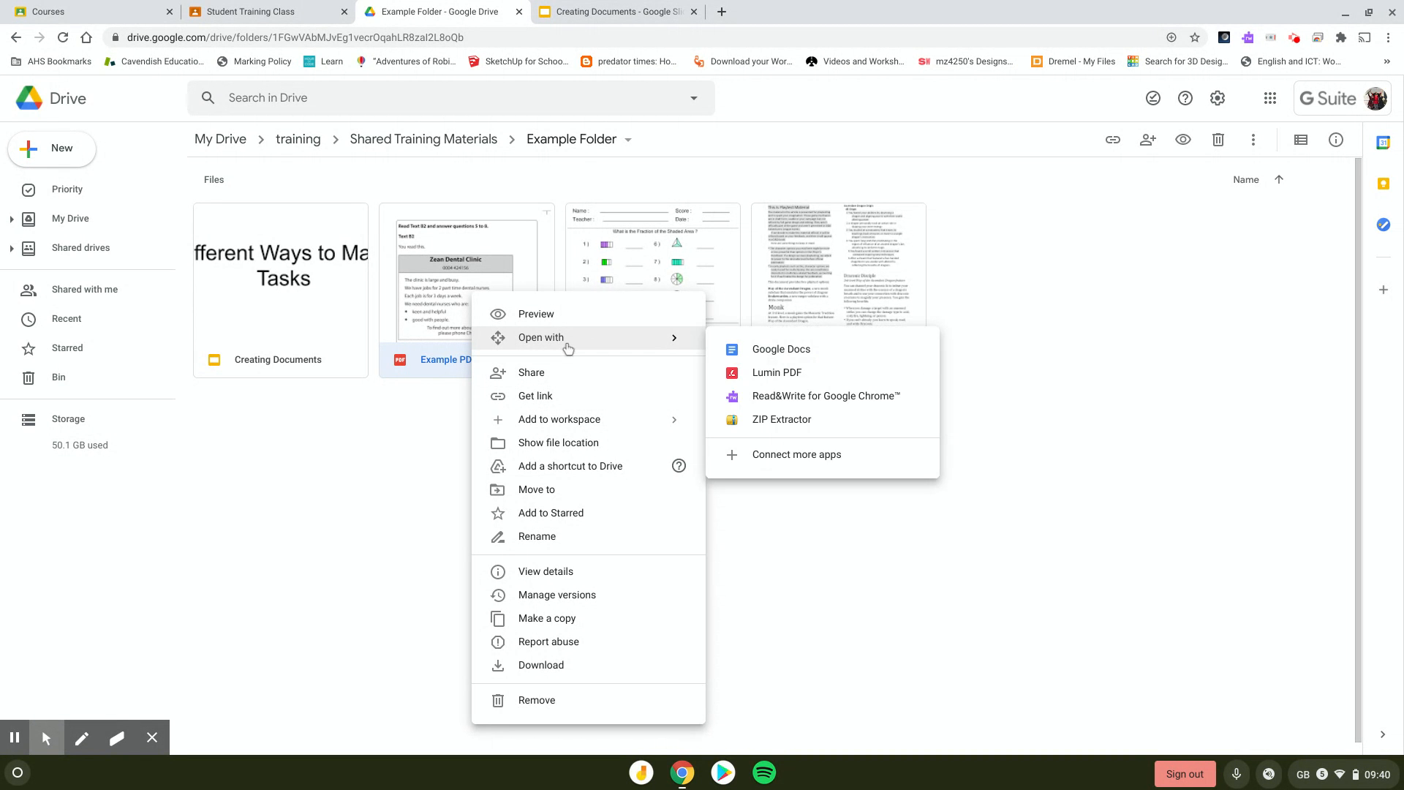
click(787, 354)
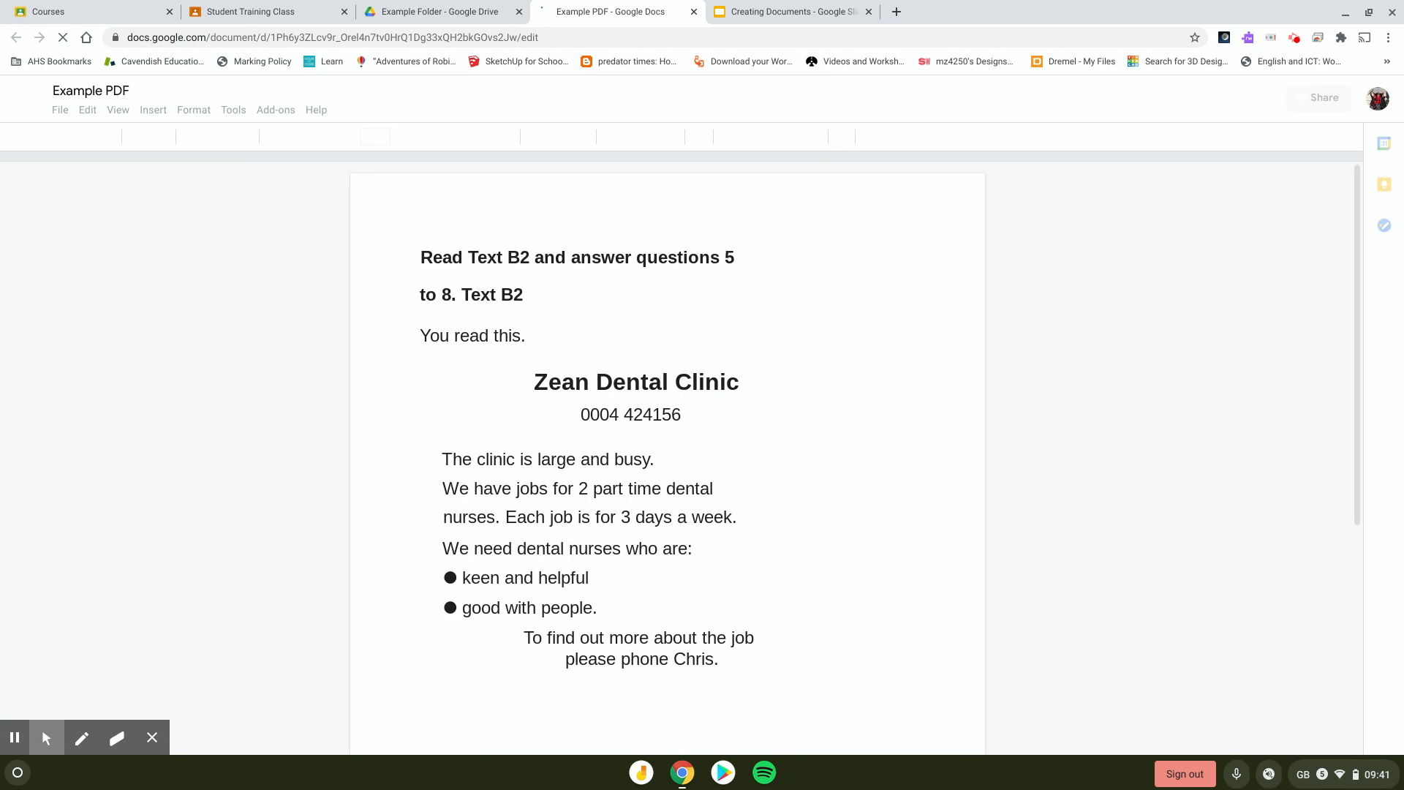
- Preview the original Example PDF.pdf in Drive and compare its layout with the converted Google Docs version
click(502, 6)
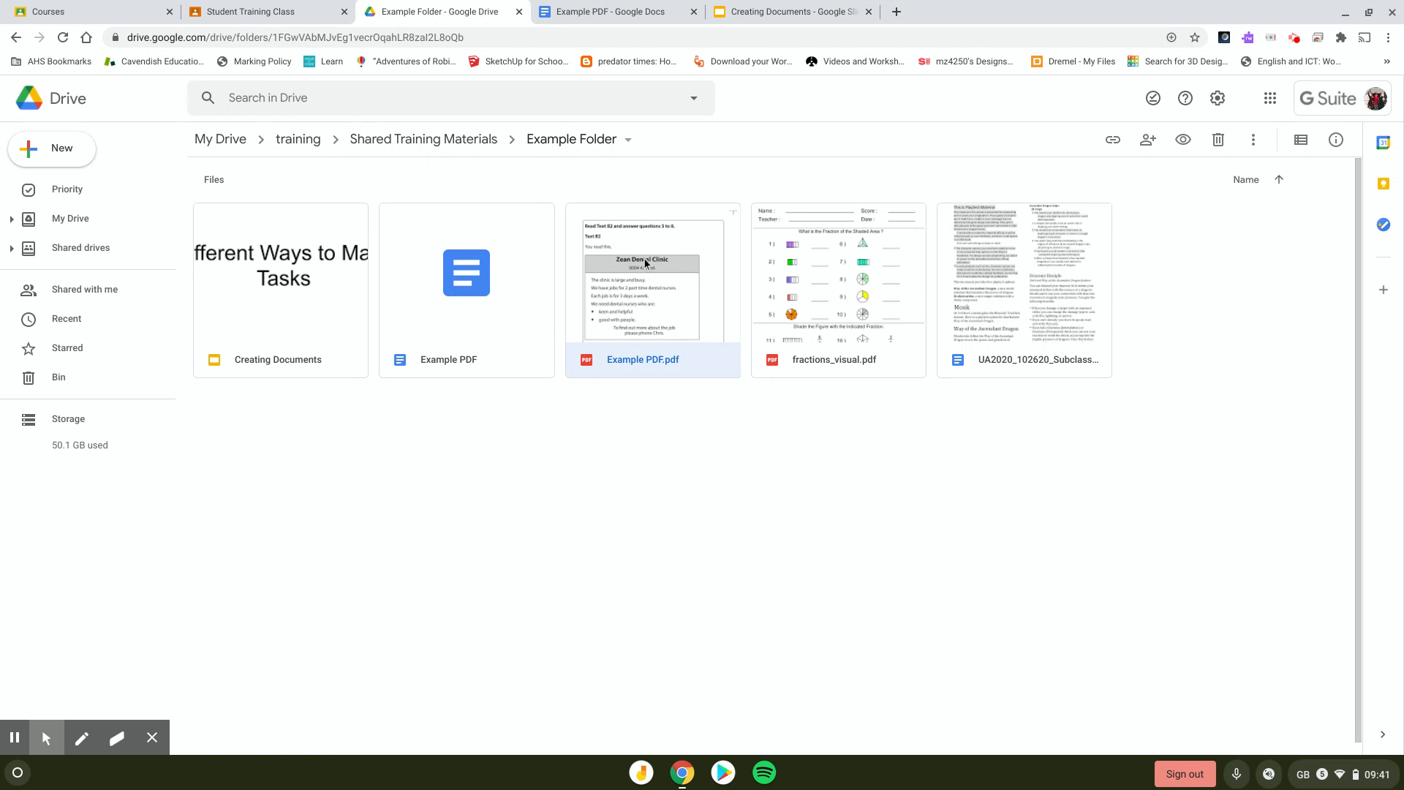
click(645, 263)
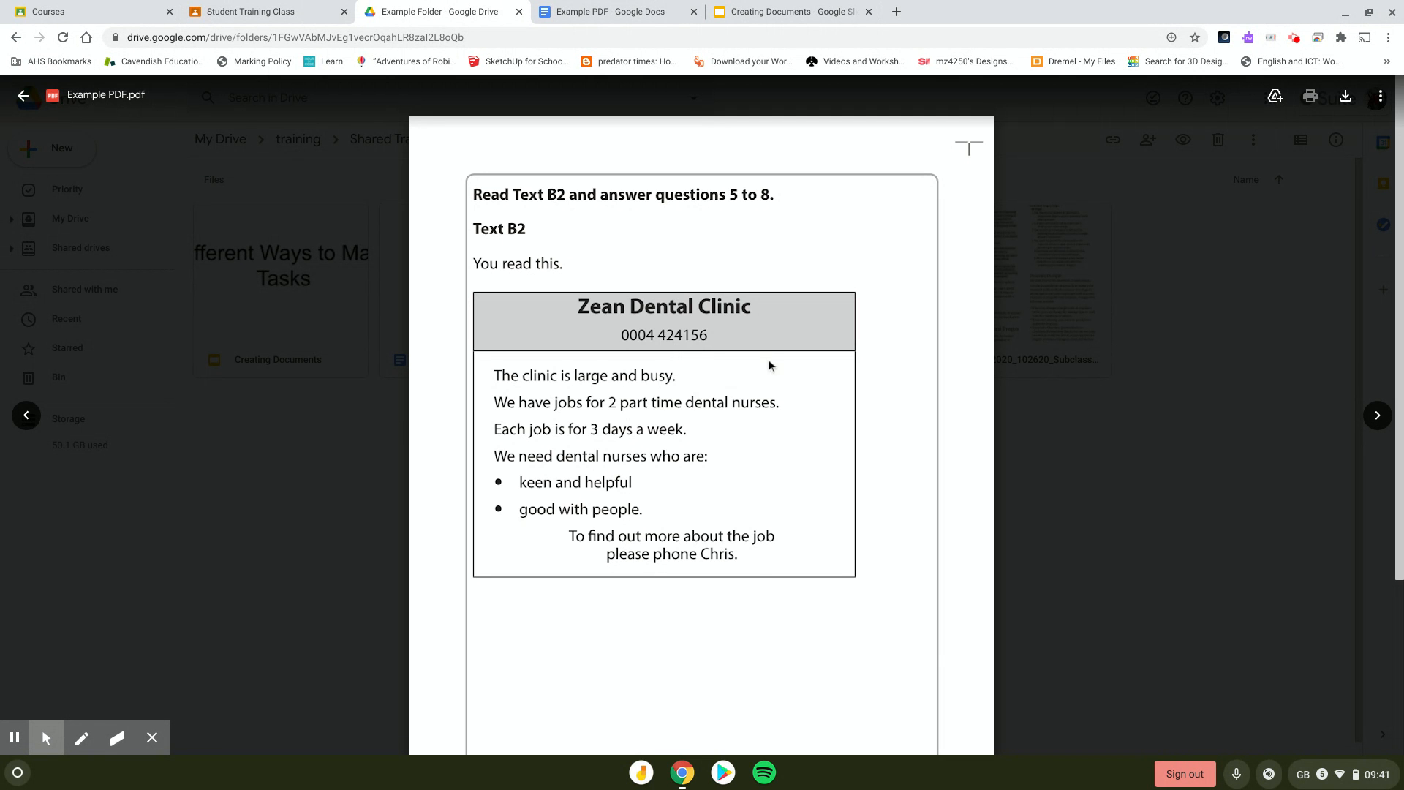
scroll(753, 569, down, 2)
scroll(754, 569, down, 2)
scroll(753, 568, up, 3)
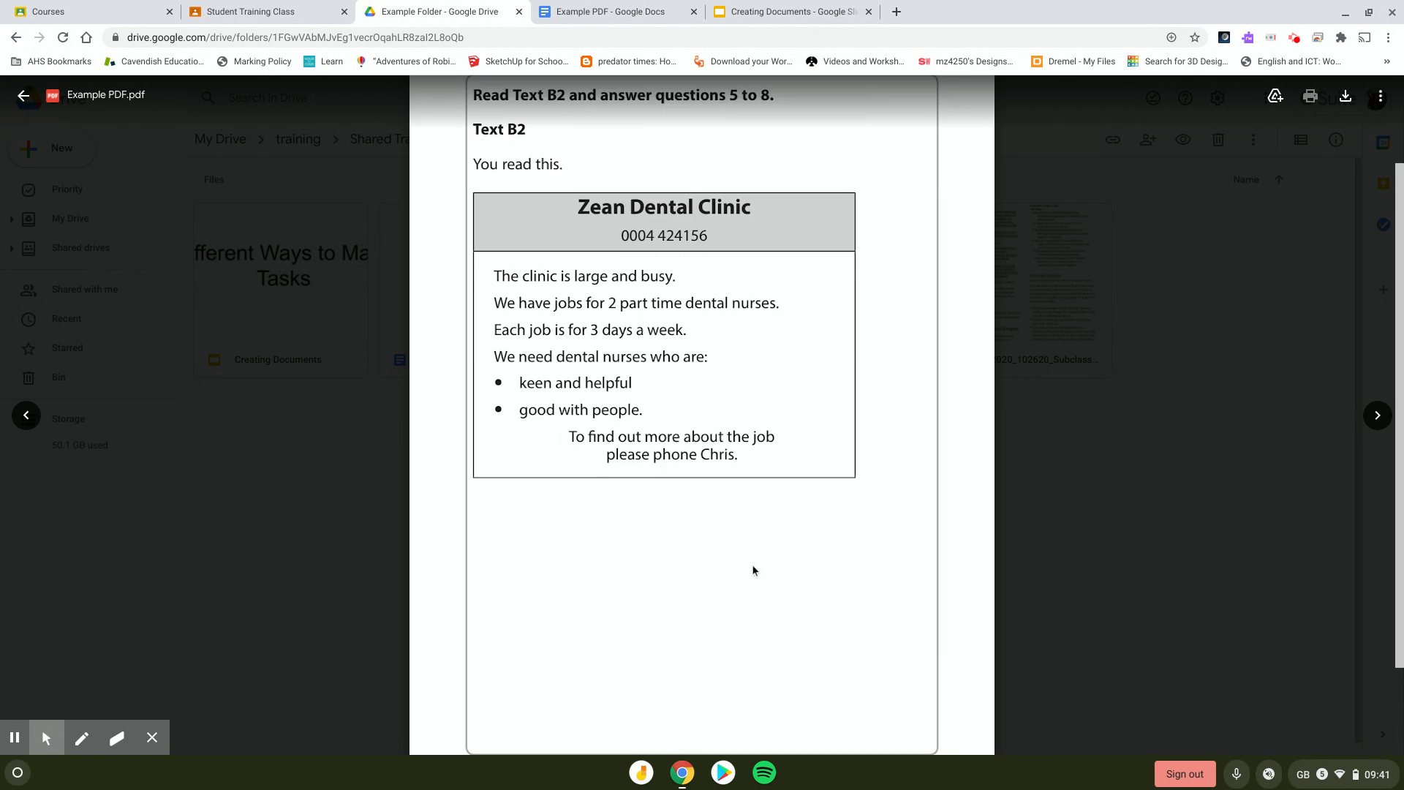
scroll(753, 567, down, 4)
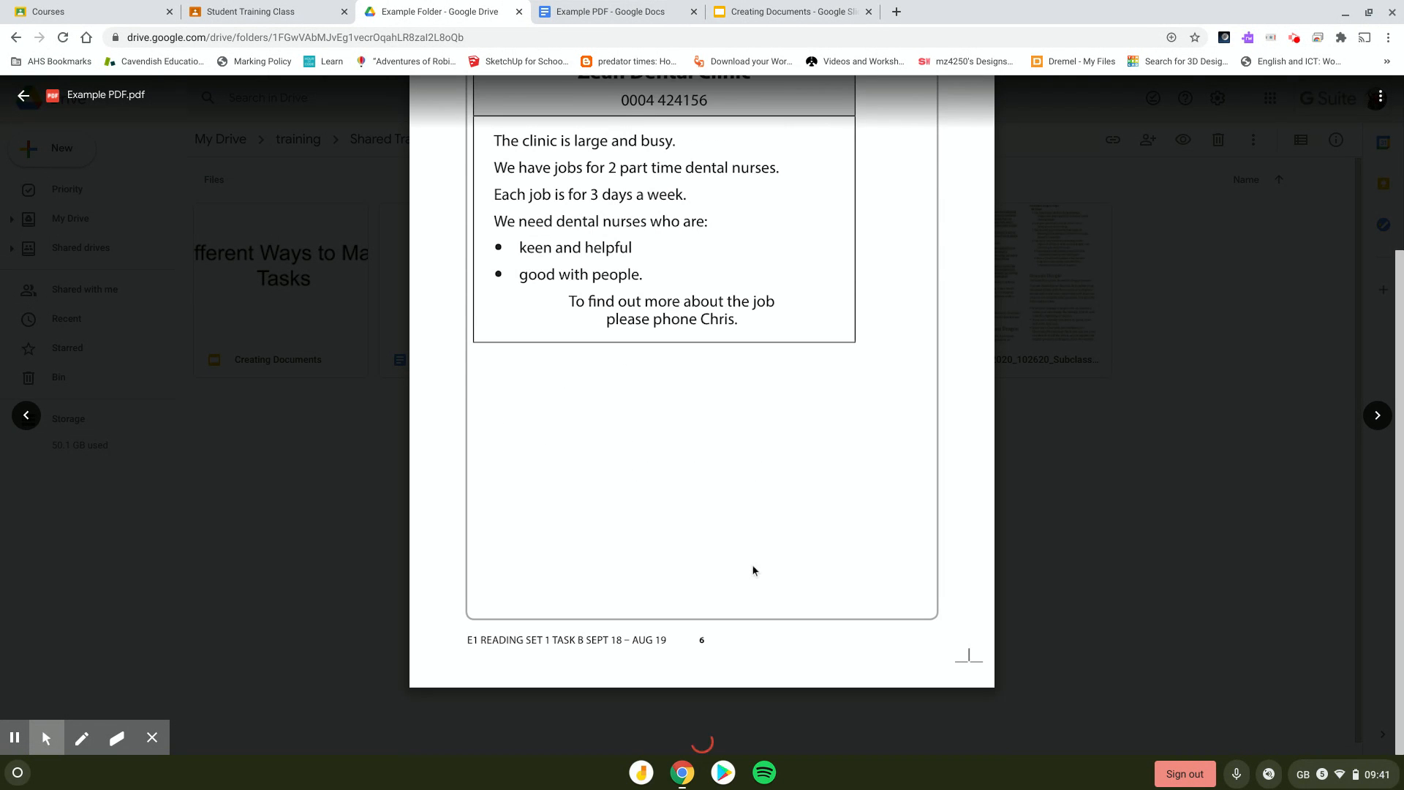
scroll(753, 570, up, 1)
scroll(753, 569, down, 1)
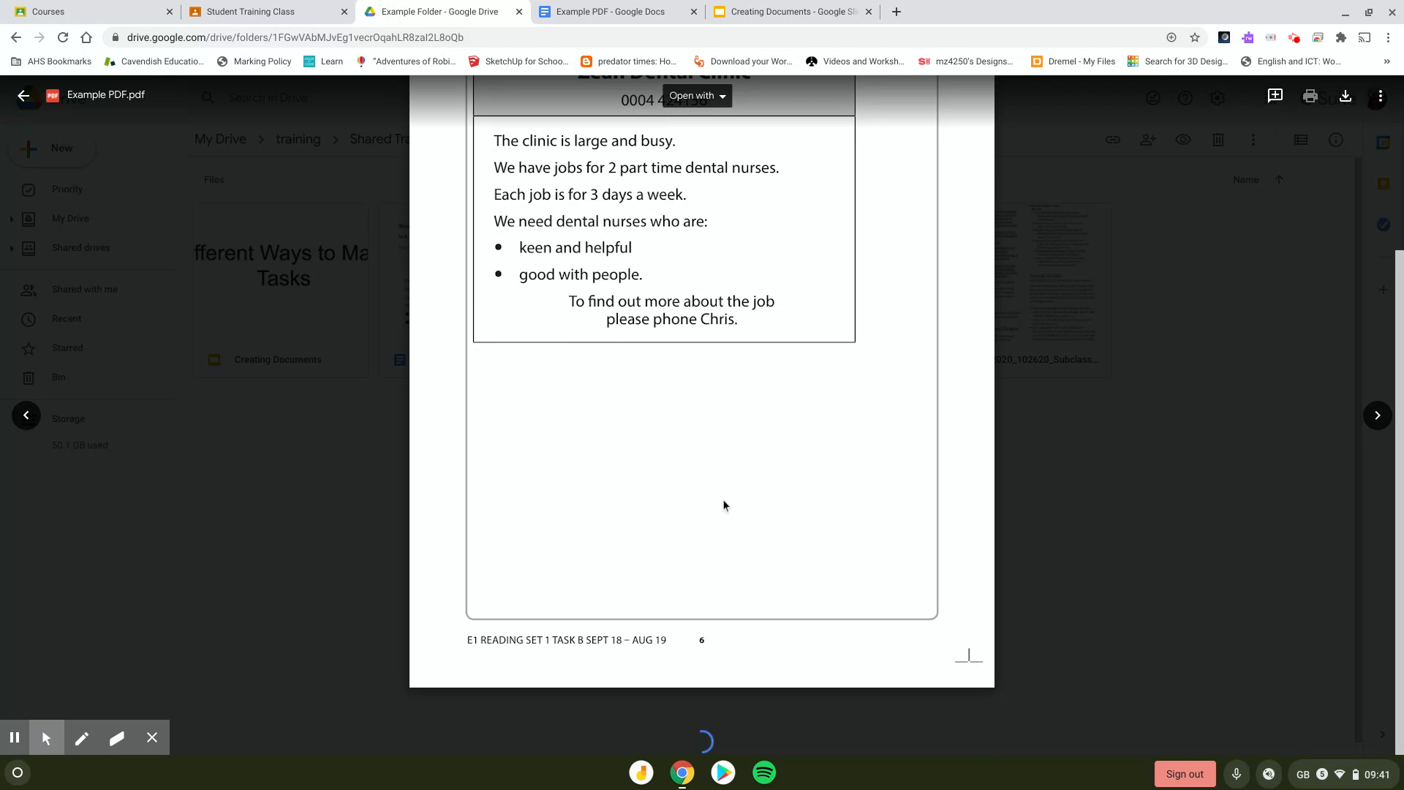
click(607, 12)
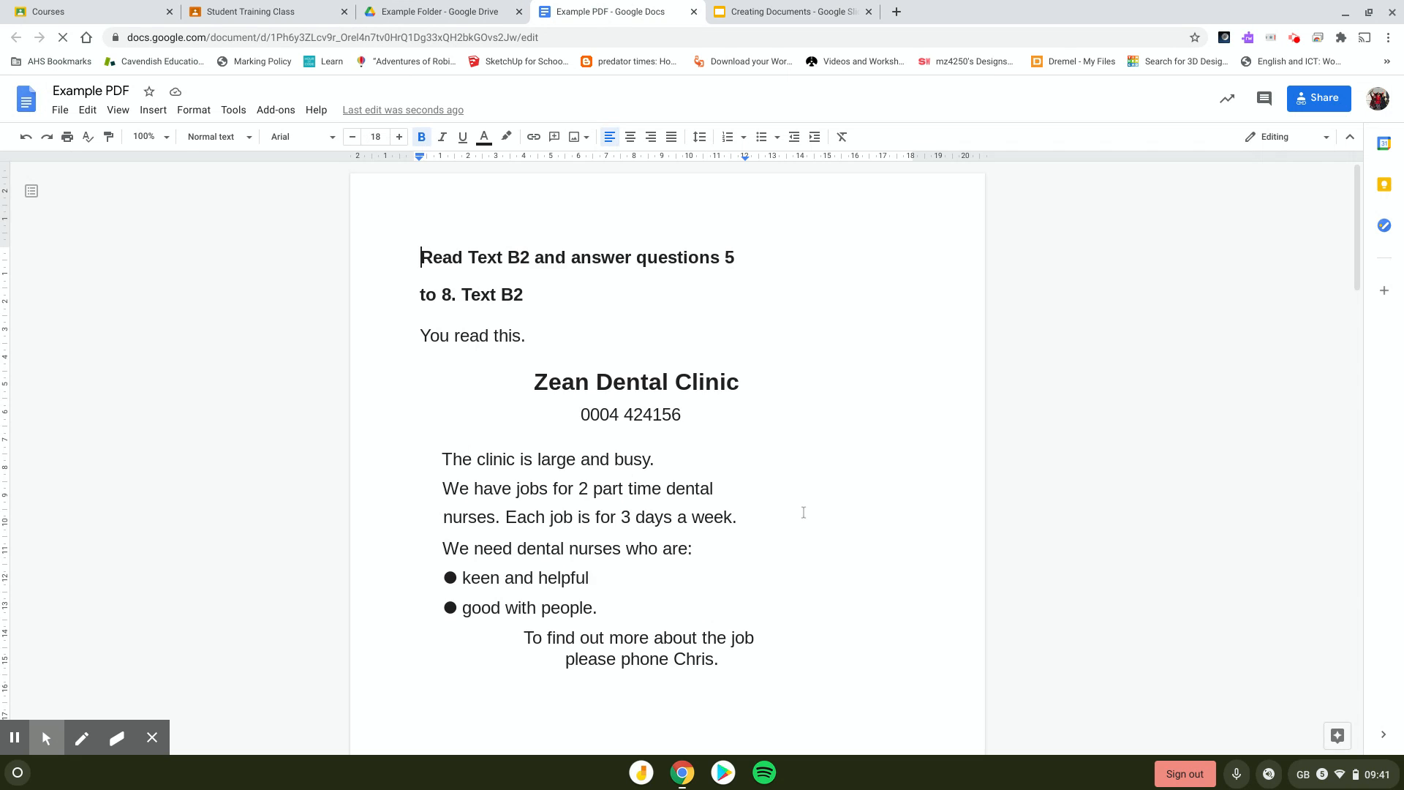
scroll(802, 512, down, 1)
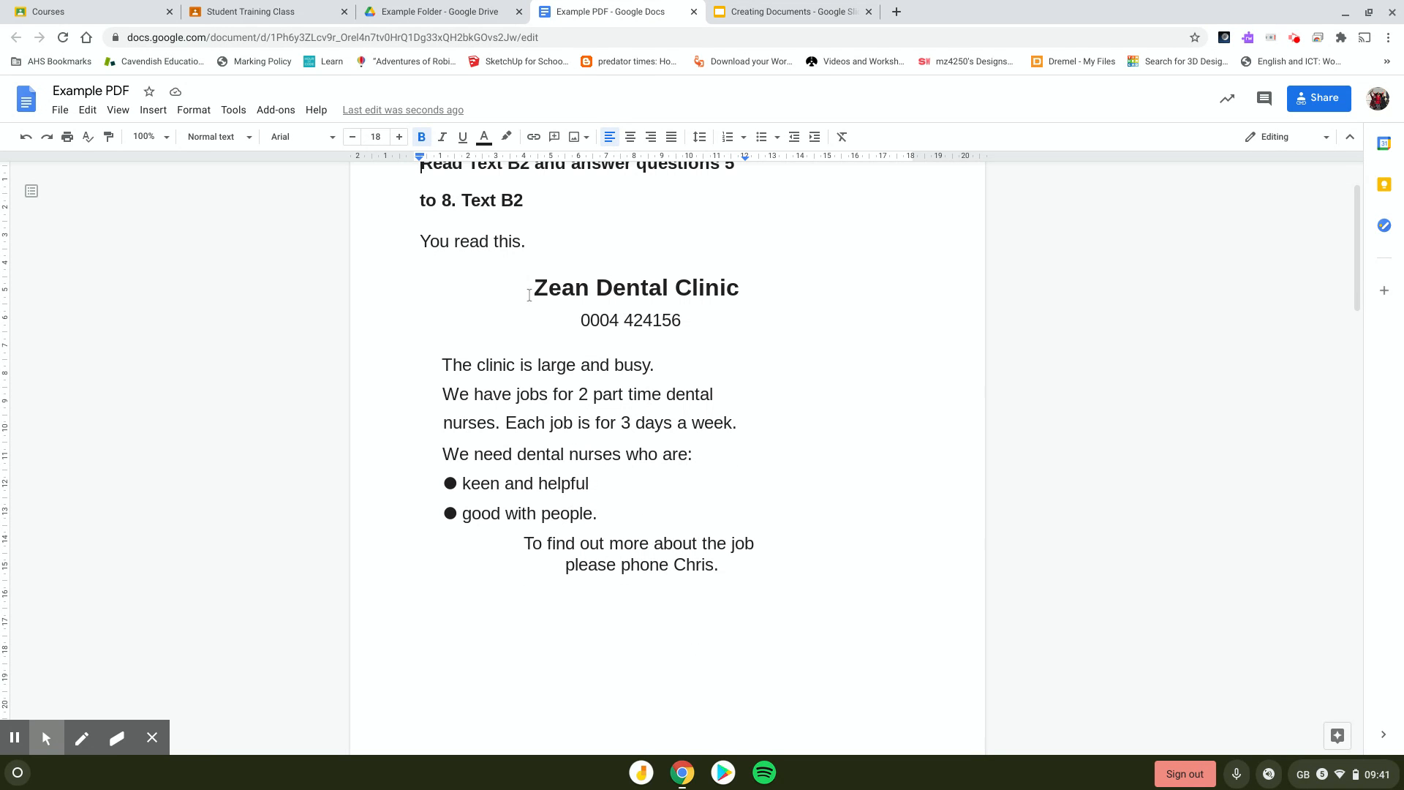
scroll(613, 299, down, 1)
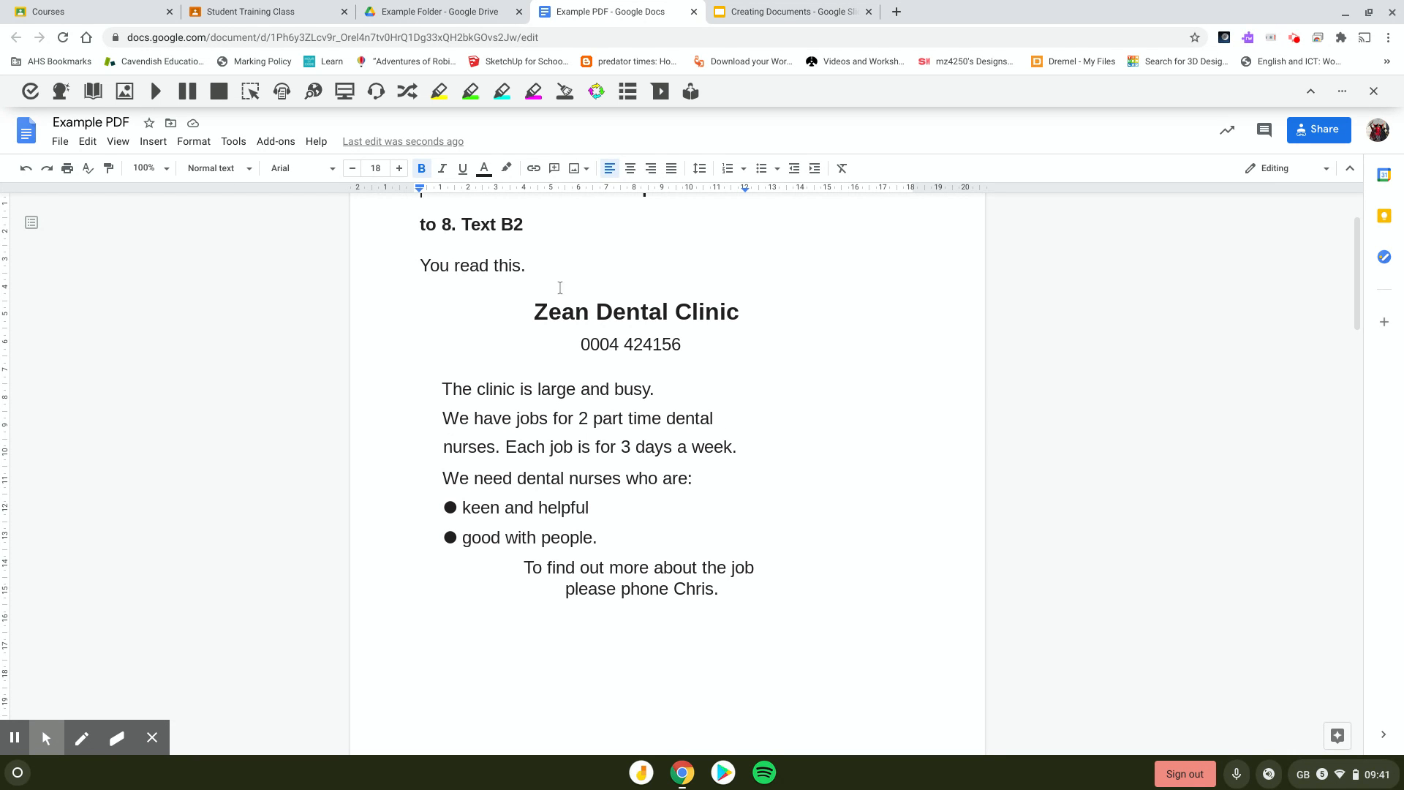
- Insert a 1 x 1 table at the start of the document, above the reading instructions
click(94, 144)
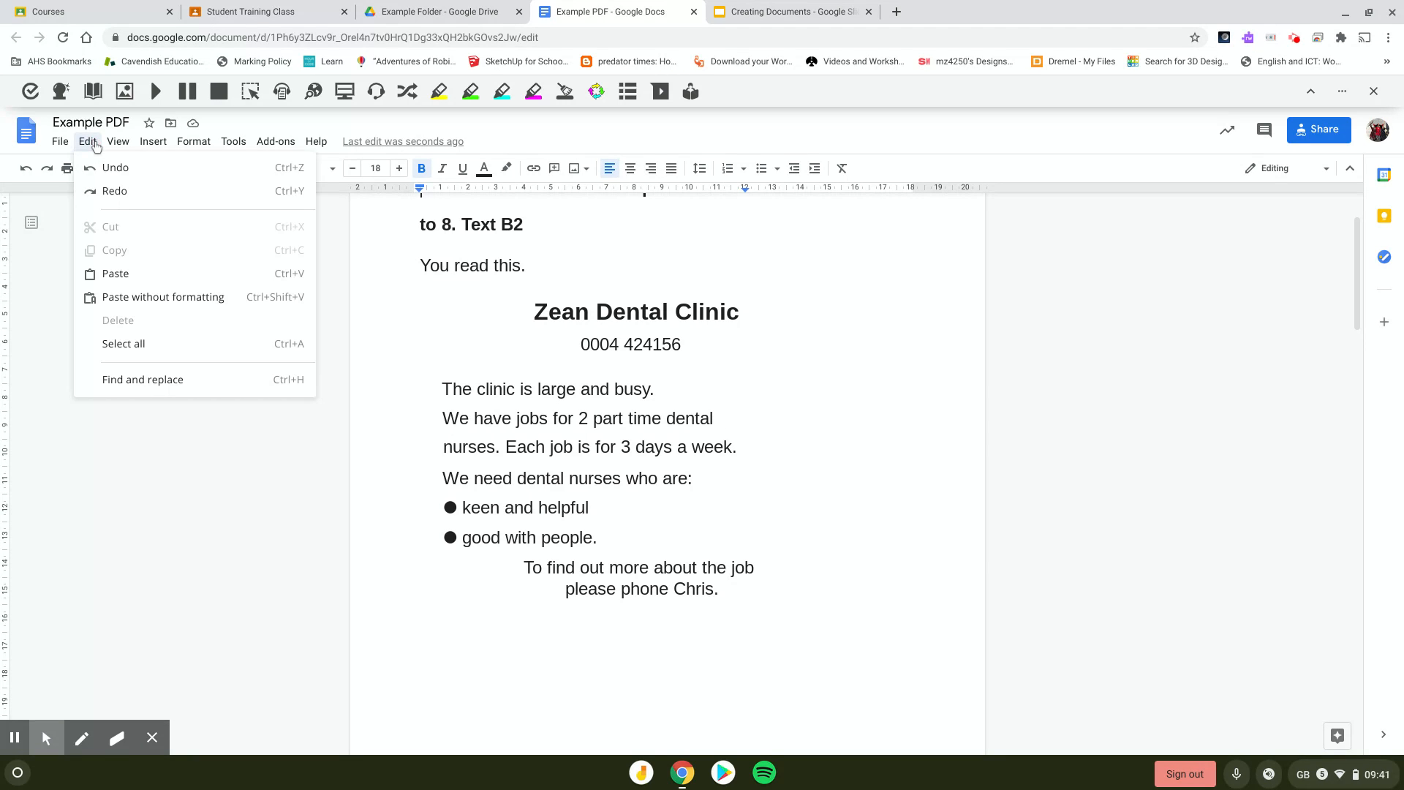
click(130, 145)
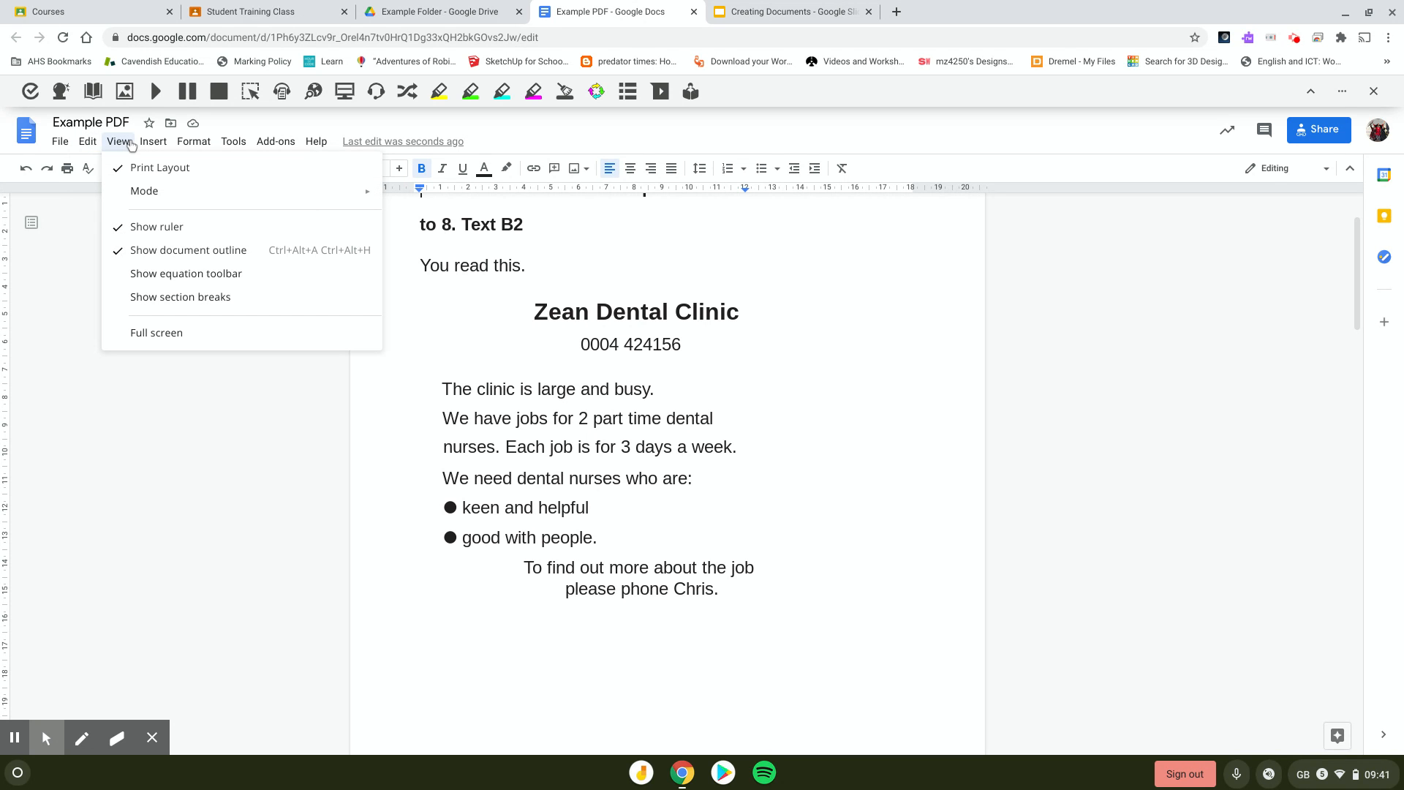
mouse_move(149, 146)
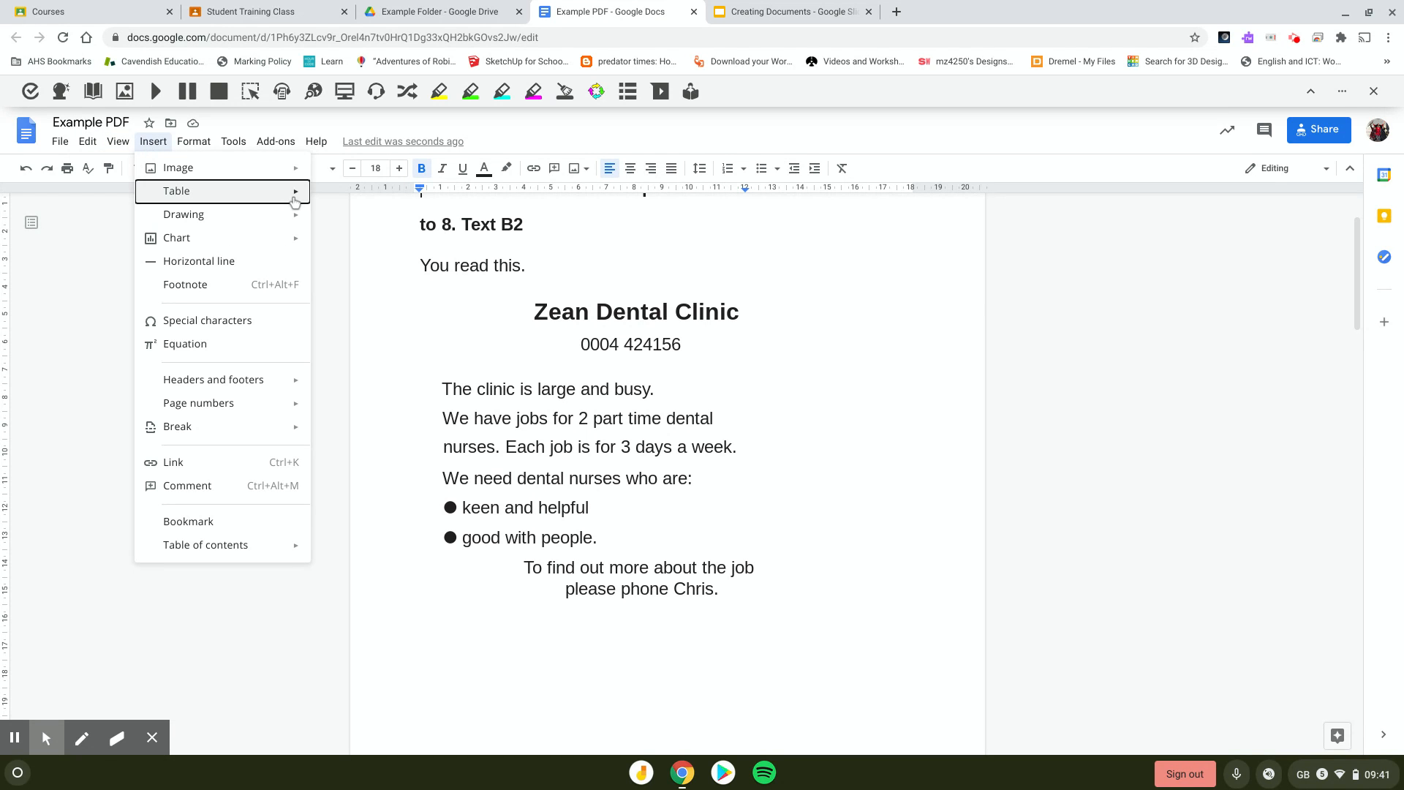
mouse_move(294, 201)
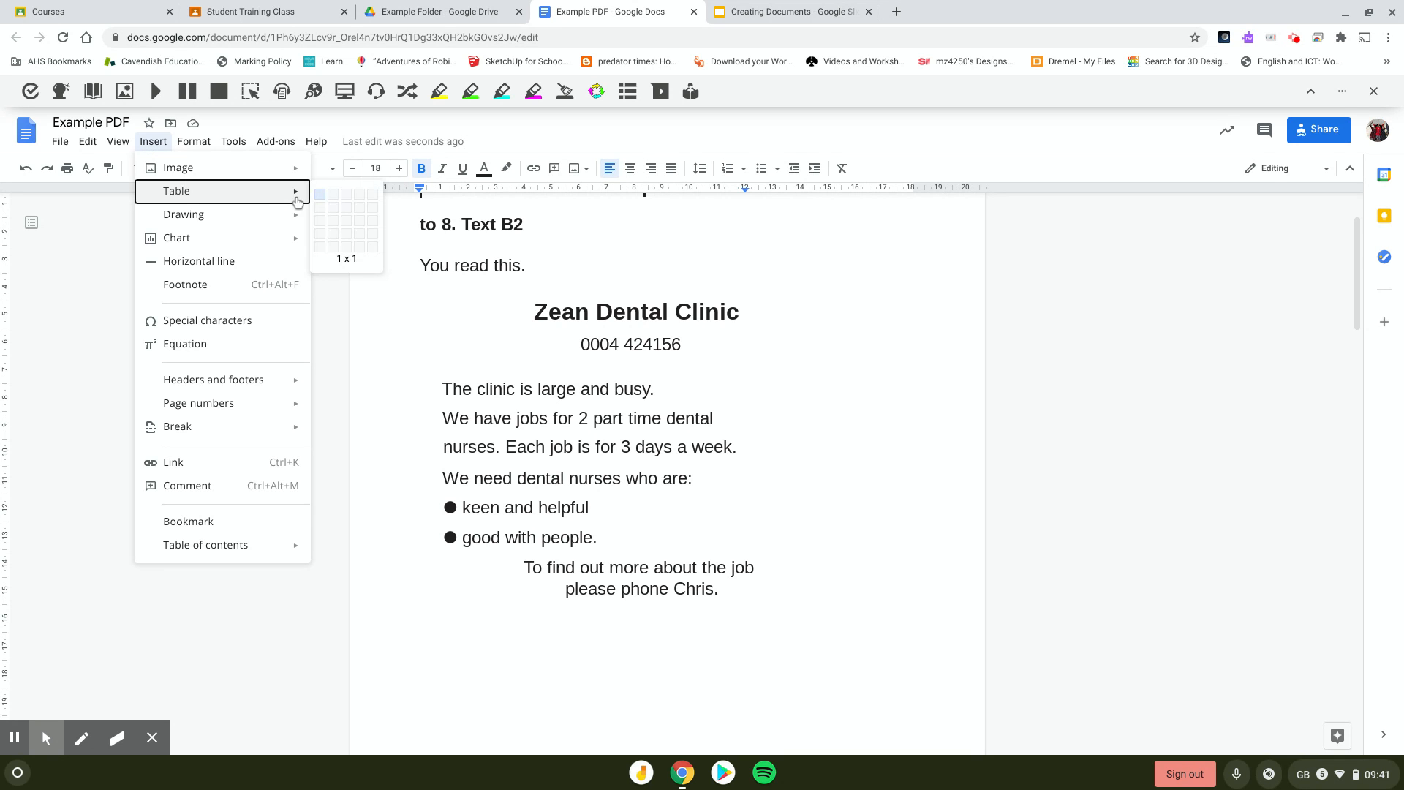
click(319, 194)
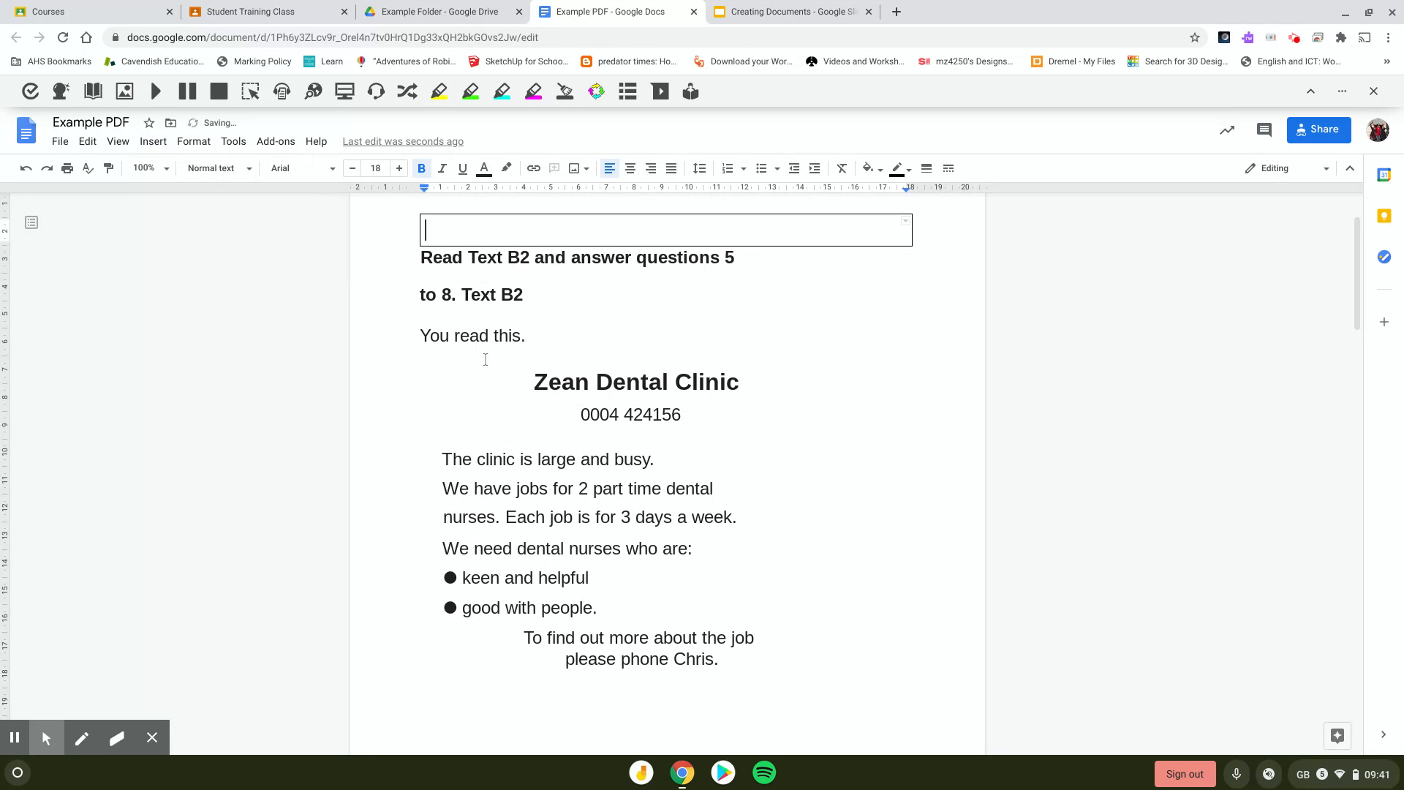
- Move the whole Zean Dental Clinic advert, from its heading to the phone instruction, into the table cell
drag(547, 382, 768, 656)
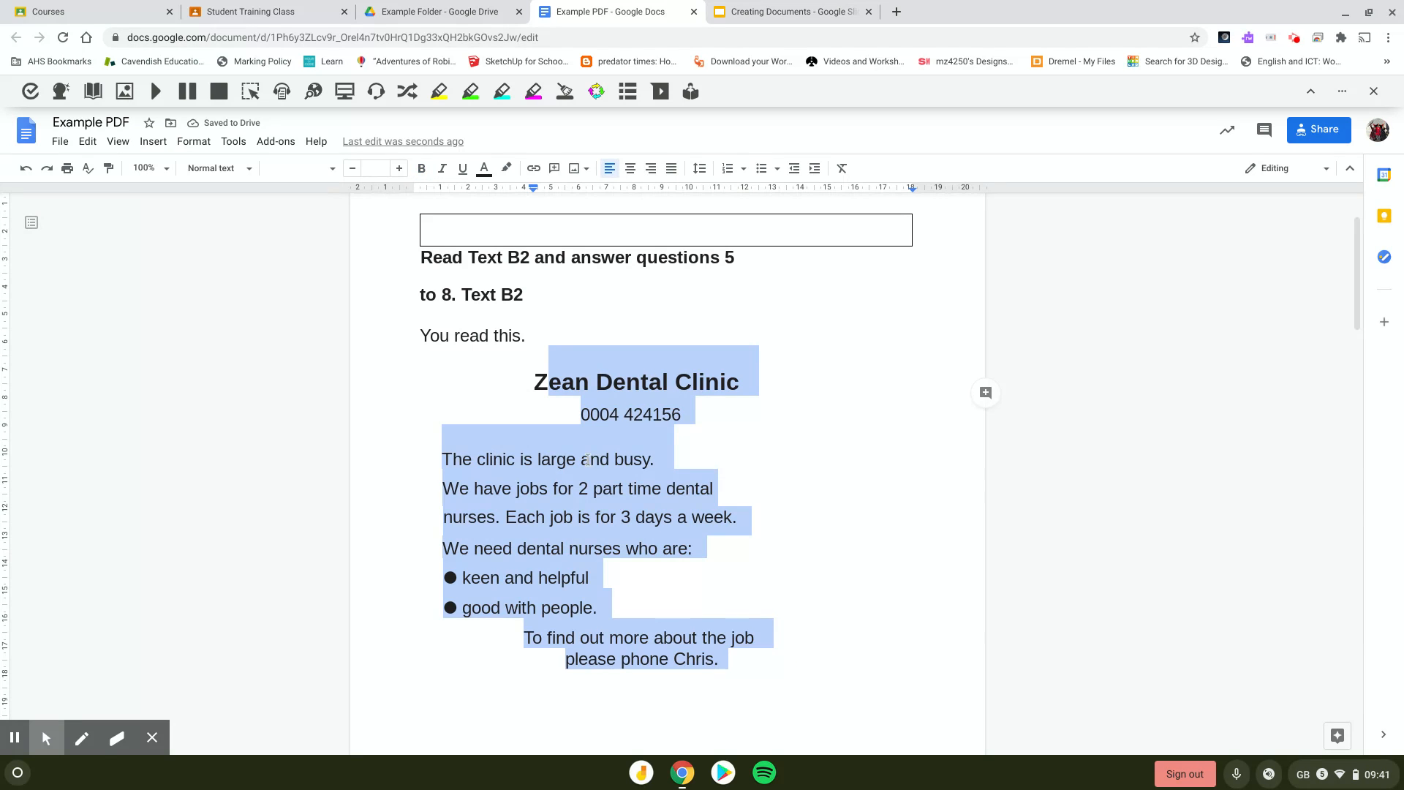
click(517, 388)
drag(517, 388, 761, 661)
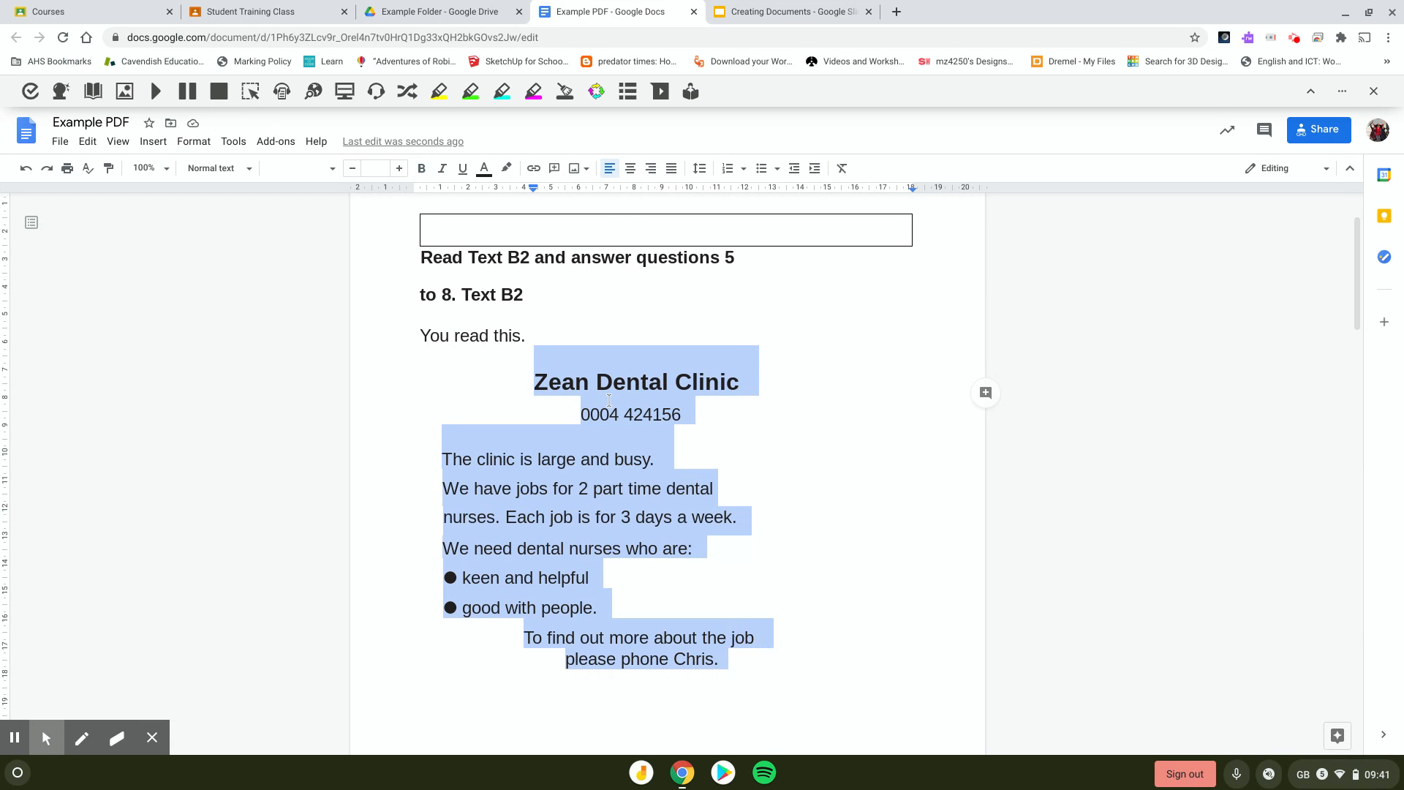
click(610, 224)
drag(611, 224, 611, 224)
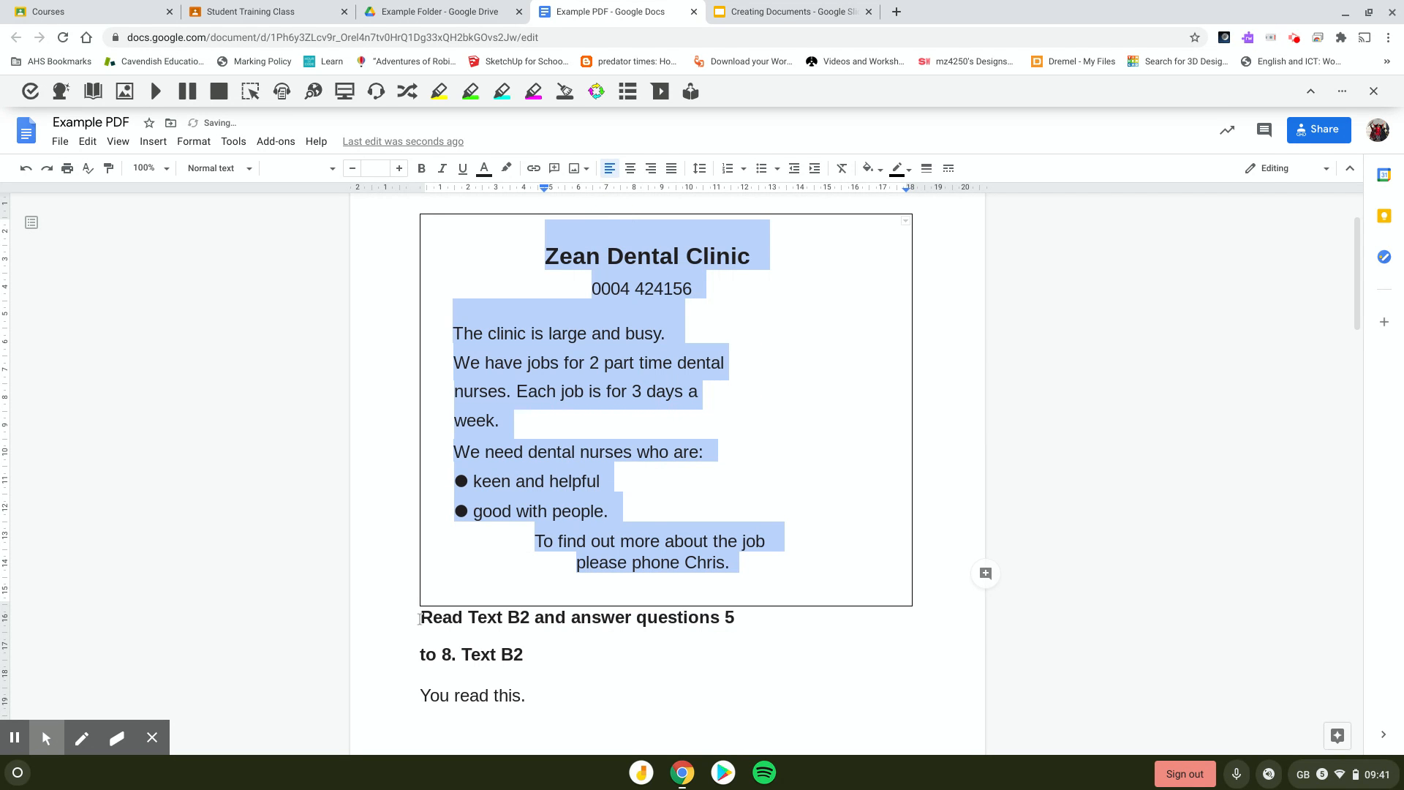
- Delete the instruction lines below the table, from "Read Text B2" to "You read this."
drag(418, 617, 545, 717)
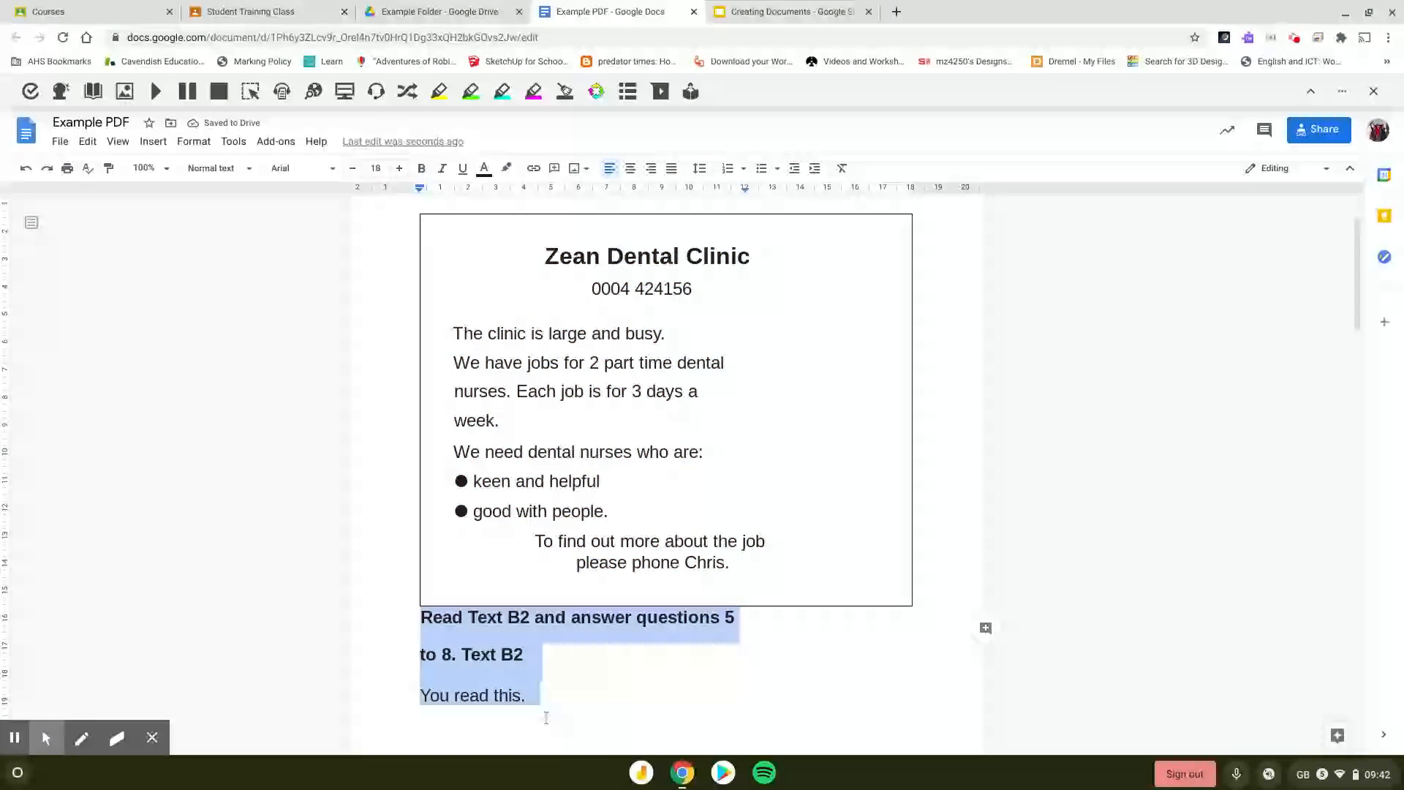
key(BackSpace)
scroll(473, 633, up, 10)
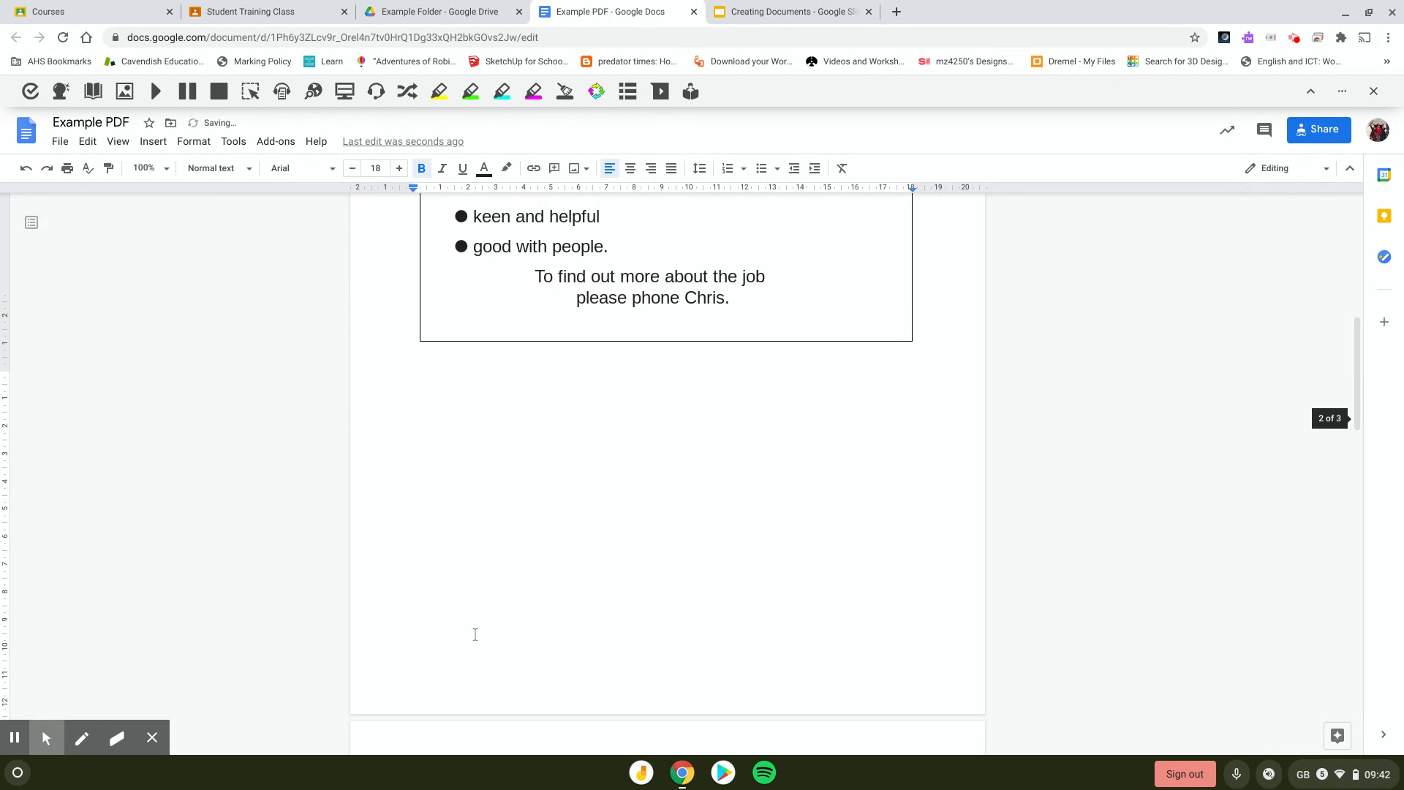
- Check the advert's layout in the original PDF preview, then undo the deletion of the instruction lines in the document
click(420, 7)
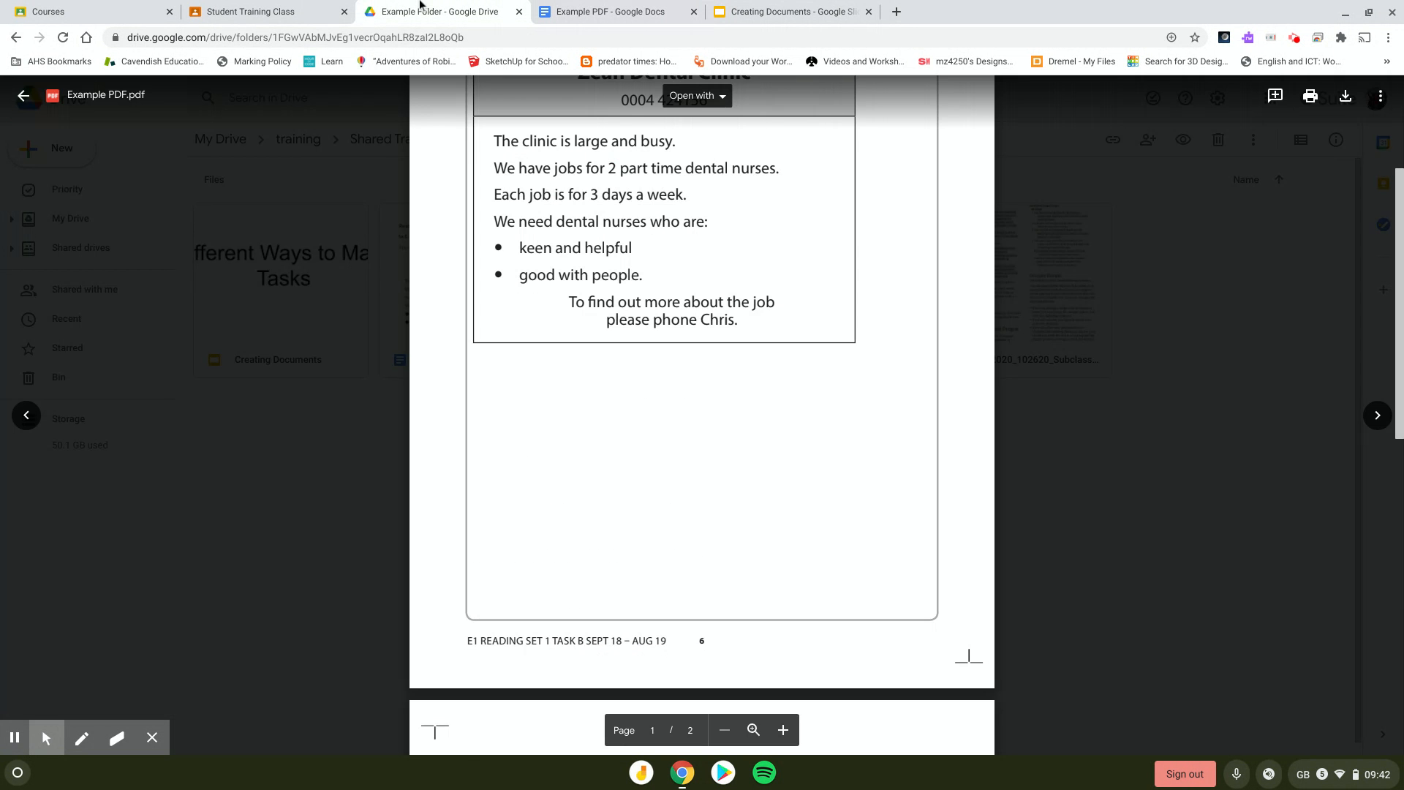
scroll(585, 329, up, 3)
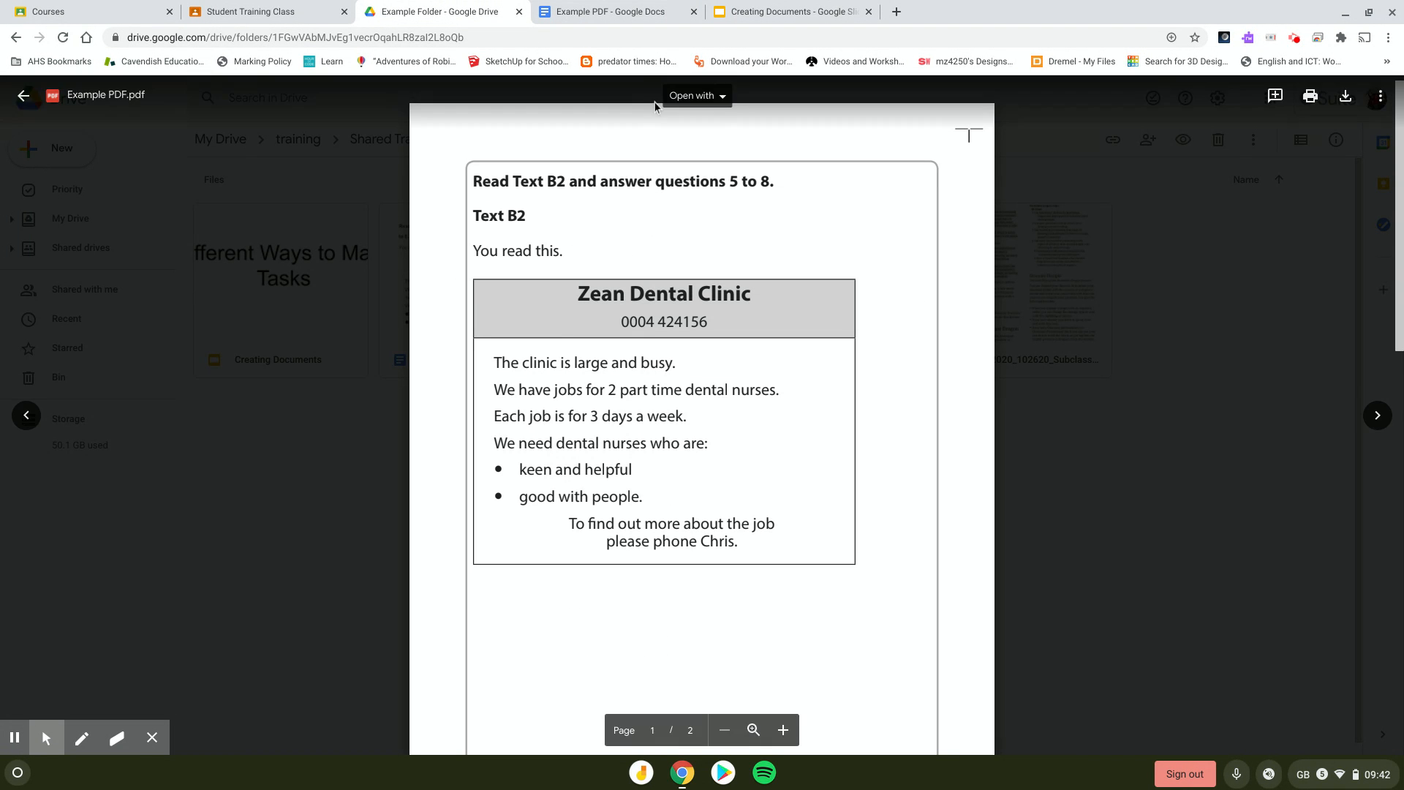
click(630, 15)
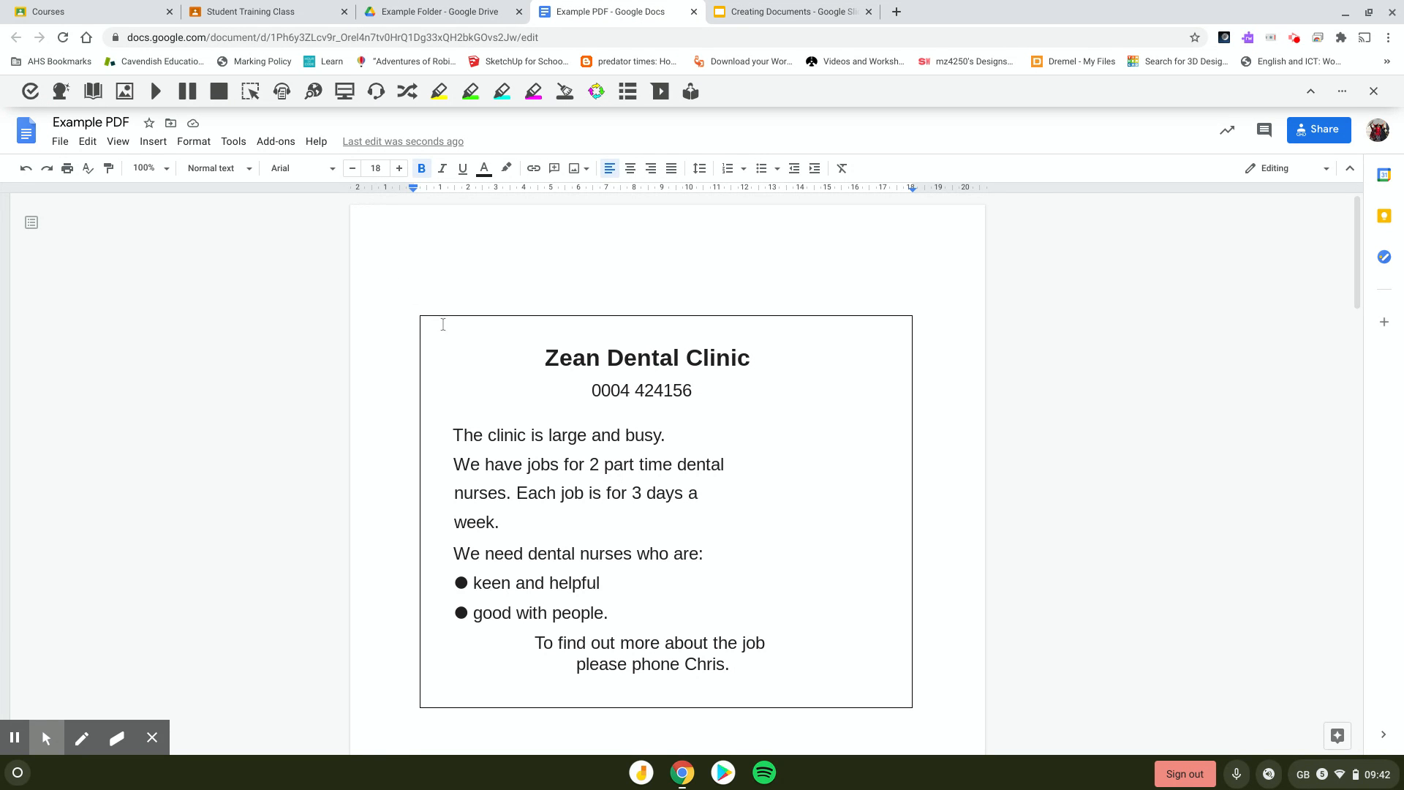
click(25, 168)
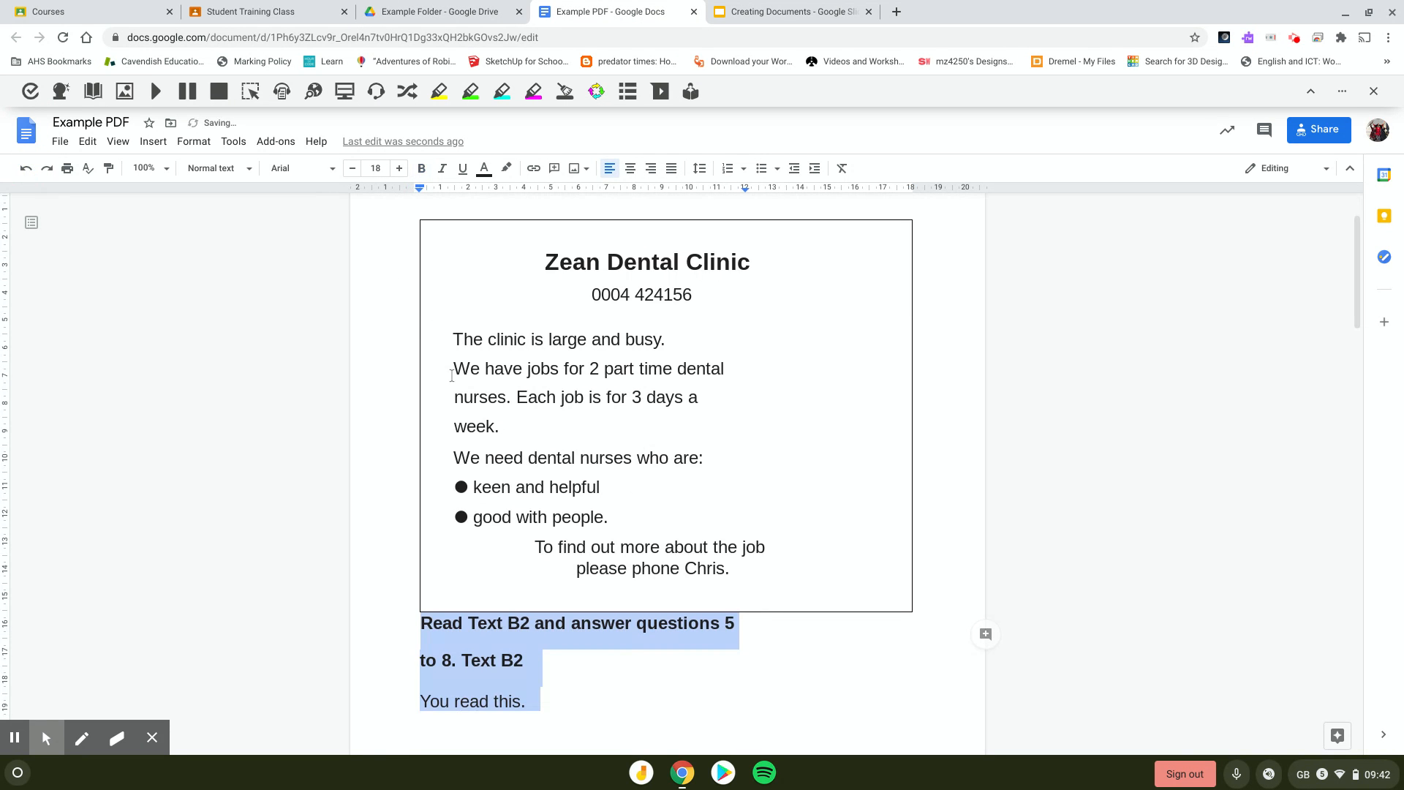
- Delete the table with the clinic advert together with the instruction lines below it
click(398, 226)
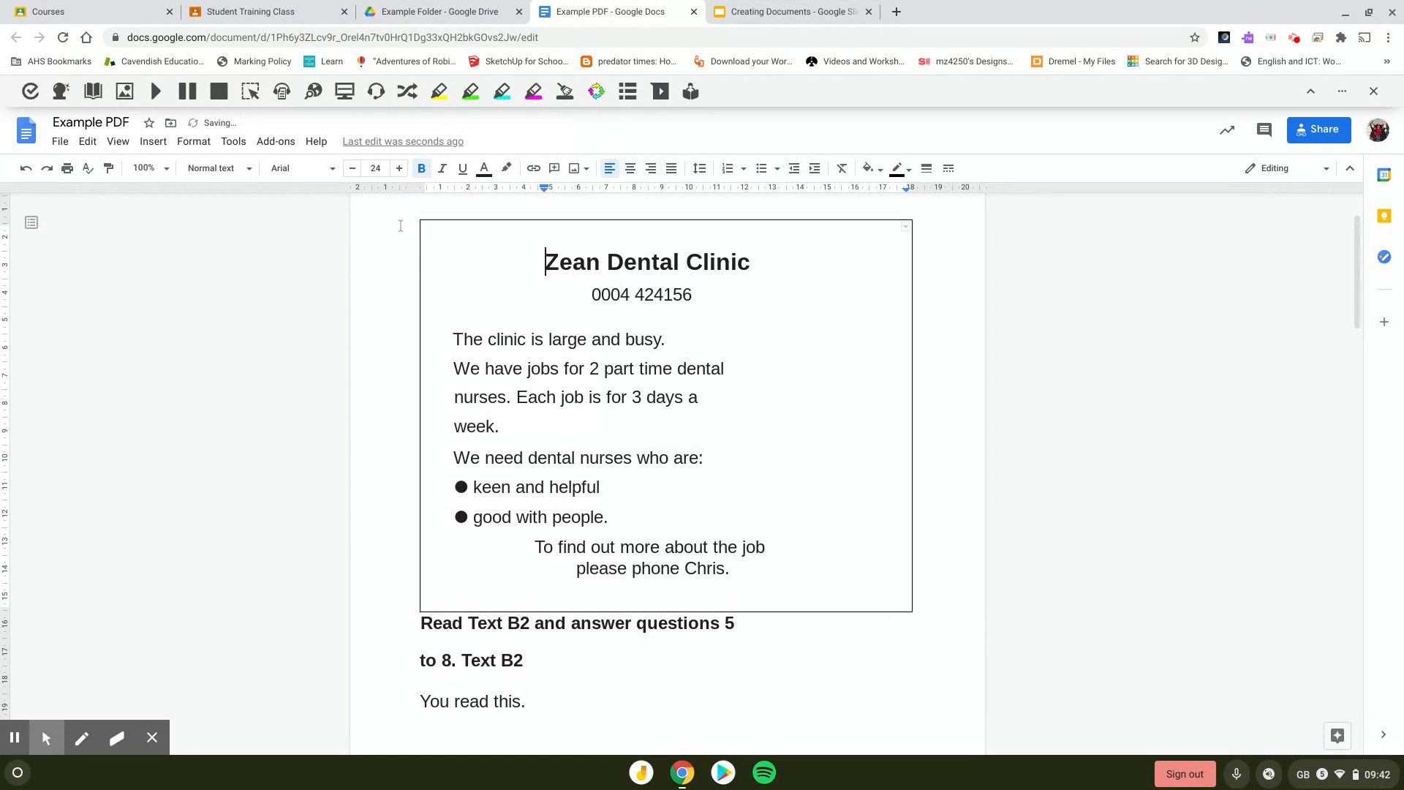
drag(400, 226, 874, 673)
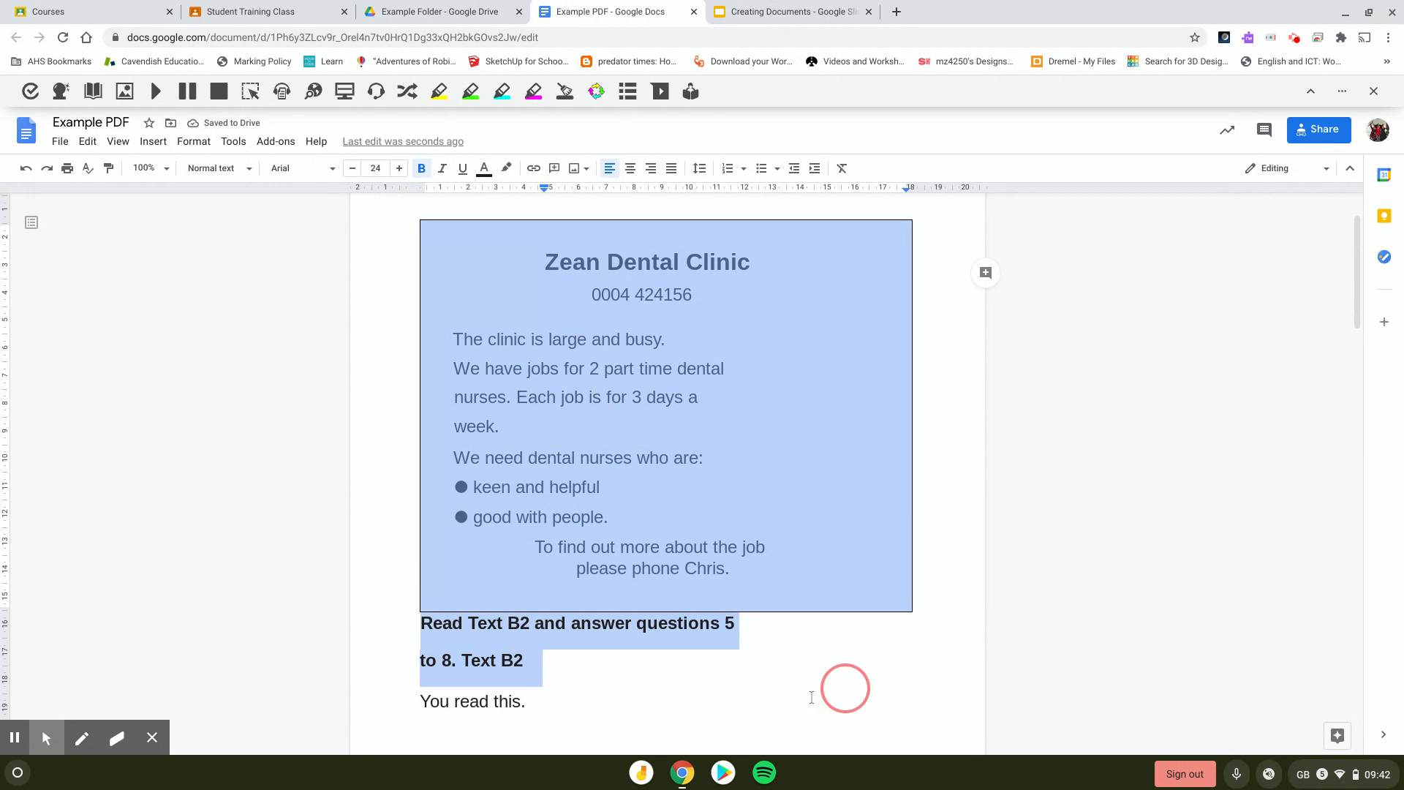
key(BackSpace)
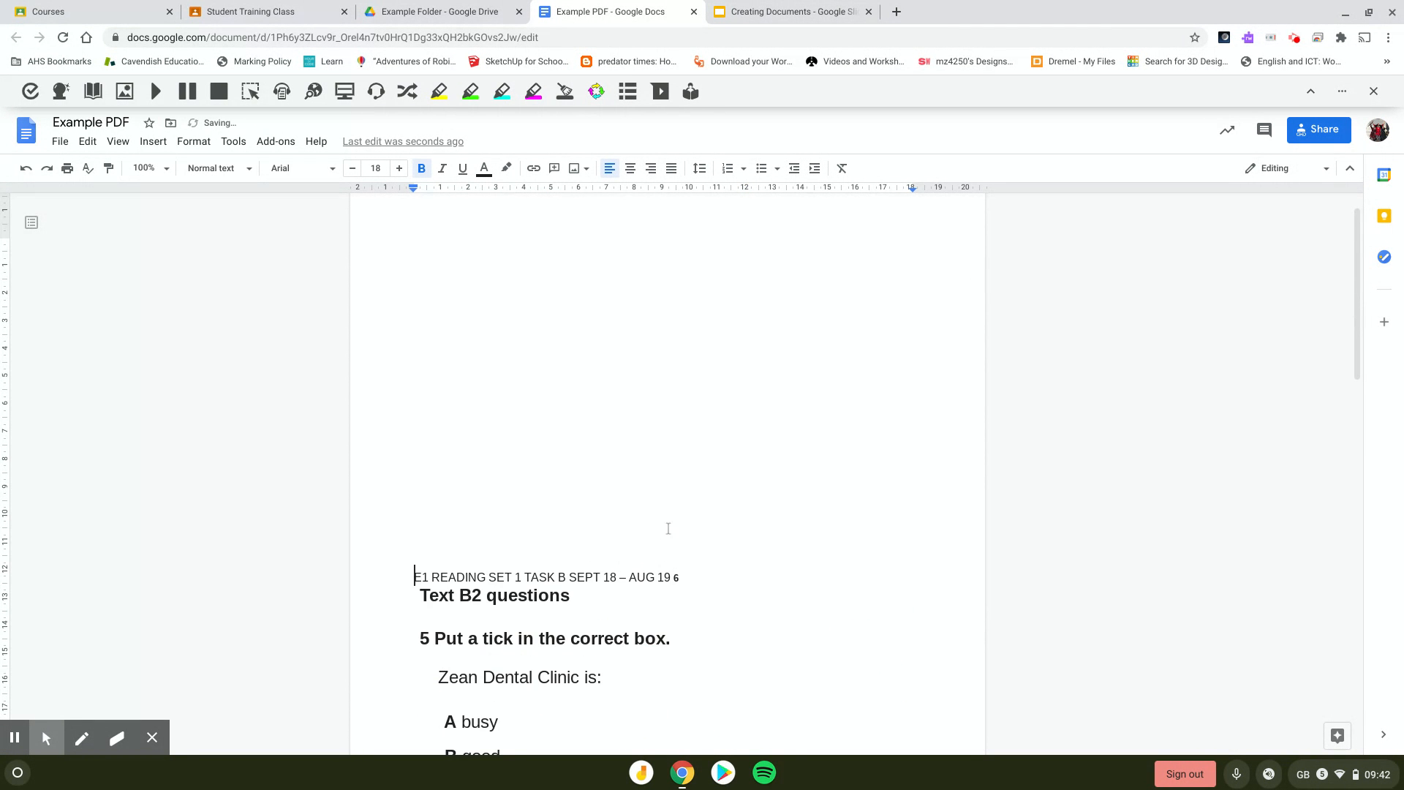
- Capture a partial screenshot of the boxed Zean Dental Clinic advert in the PDF preview and copy it to the clipboard
click(459, 9)
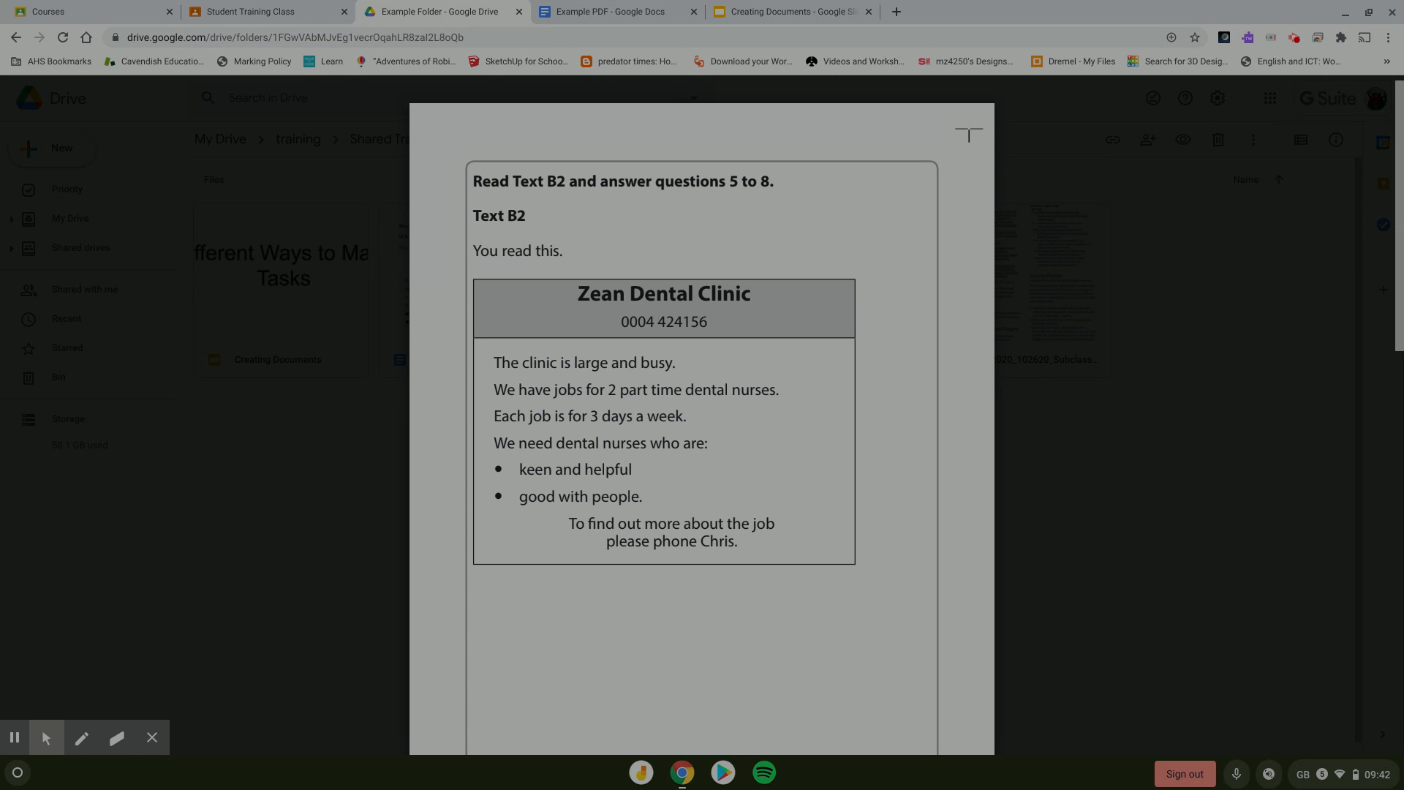
drag(469, 272, 865, 578)
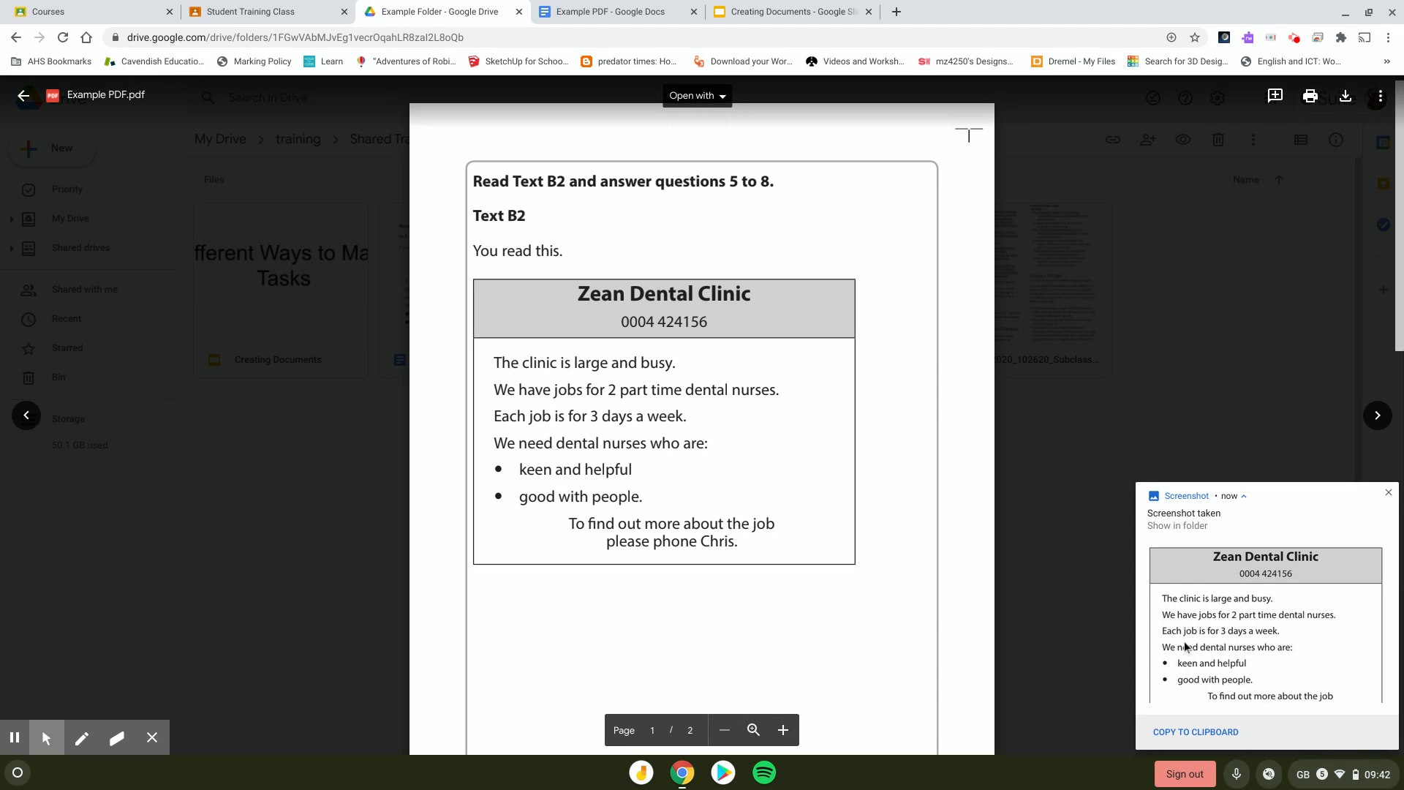
click(1196, 731)
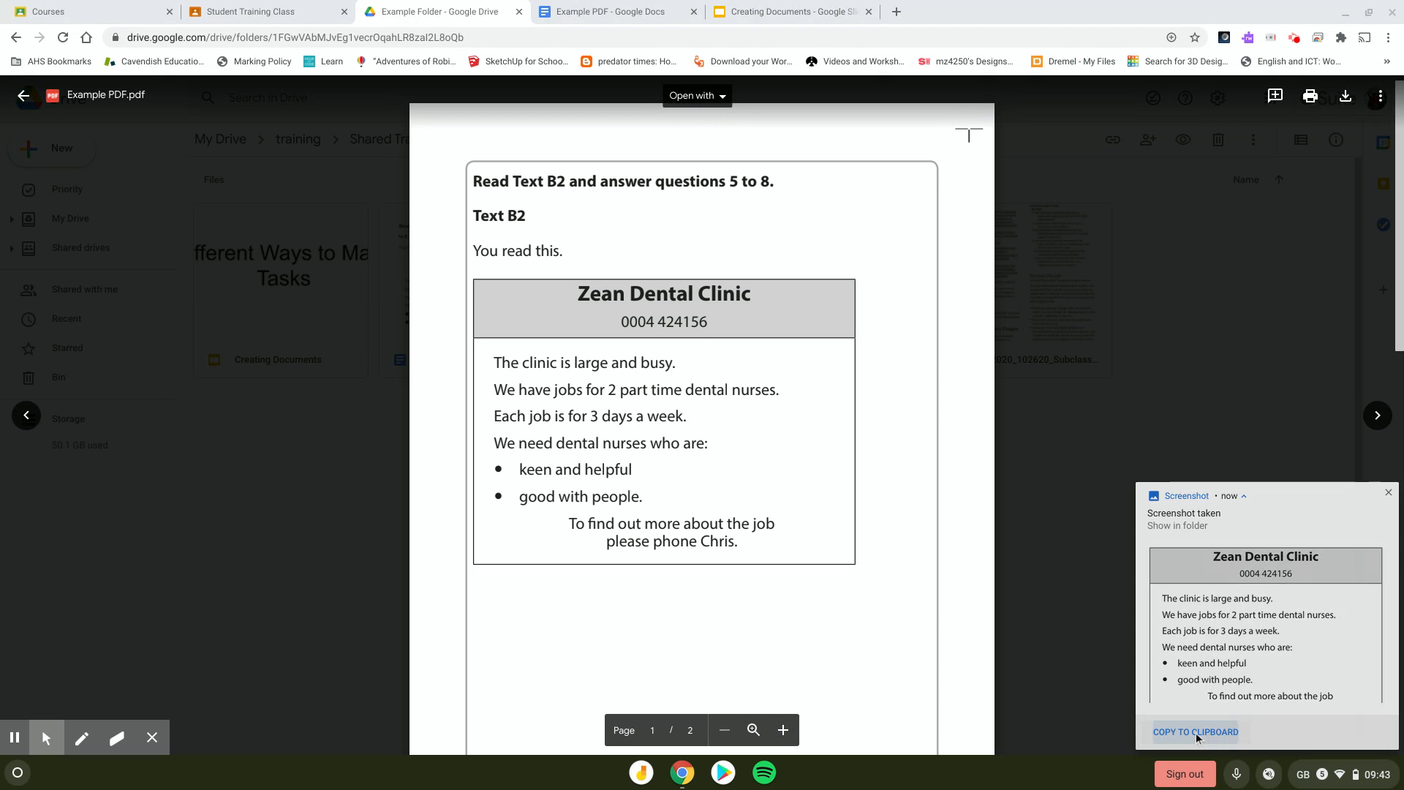
- Paste the advert screenshot into the document's "E1 READING SET 1 TASK B" line and delete the text in front of the image
click(670, 4)
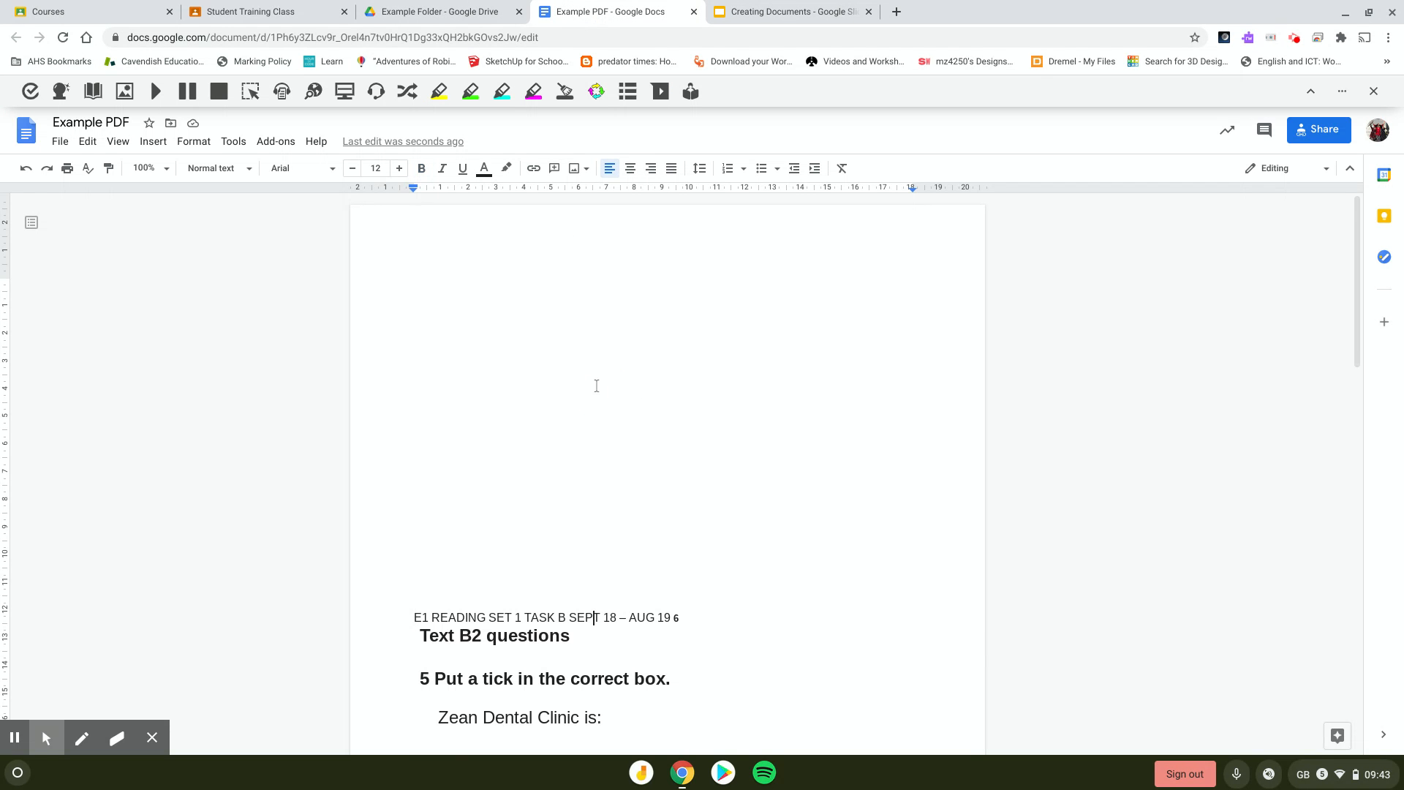
key(ctrl+v)
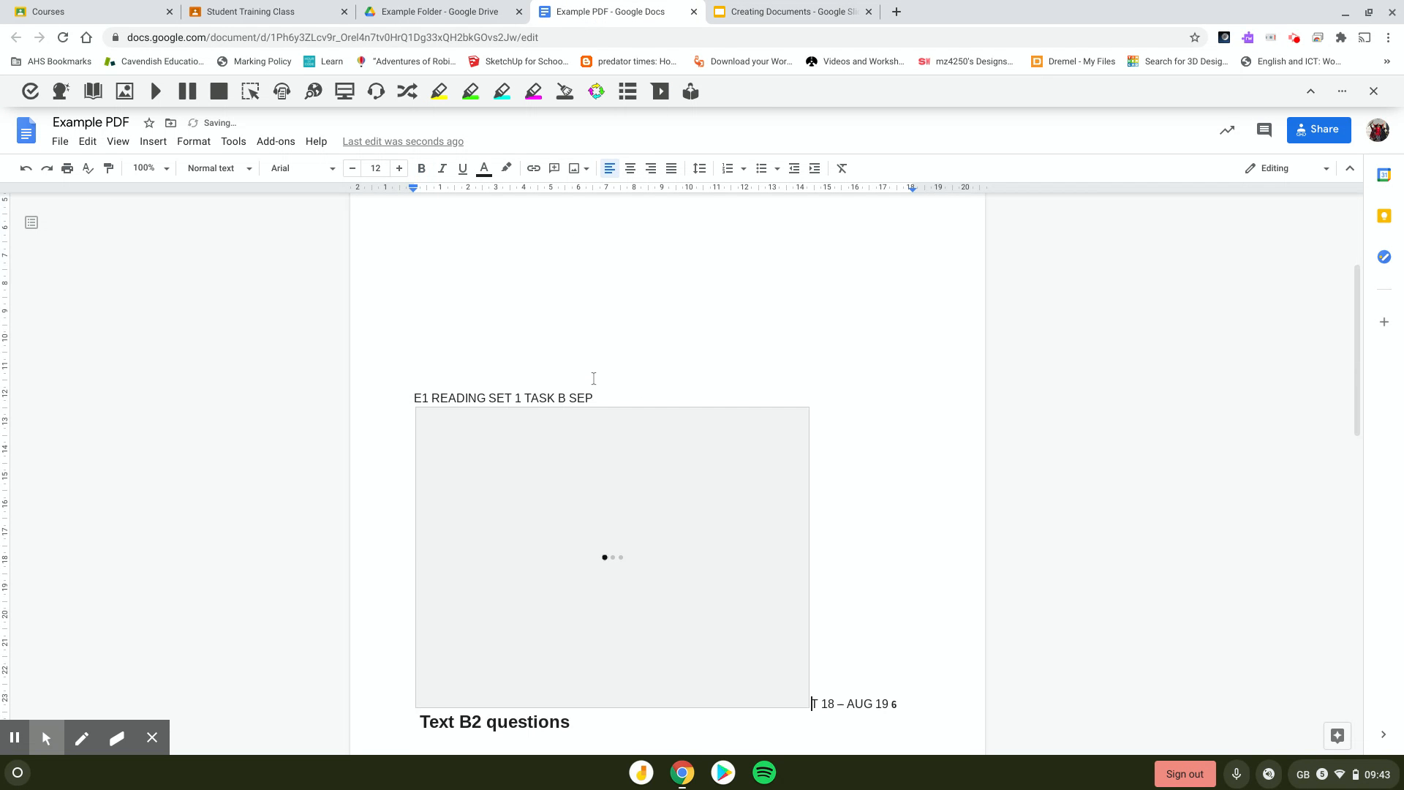
scroll(607, 373, down, 1)
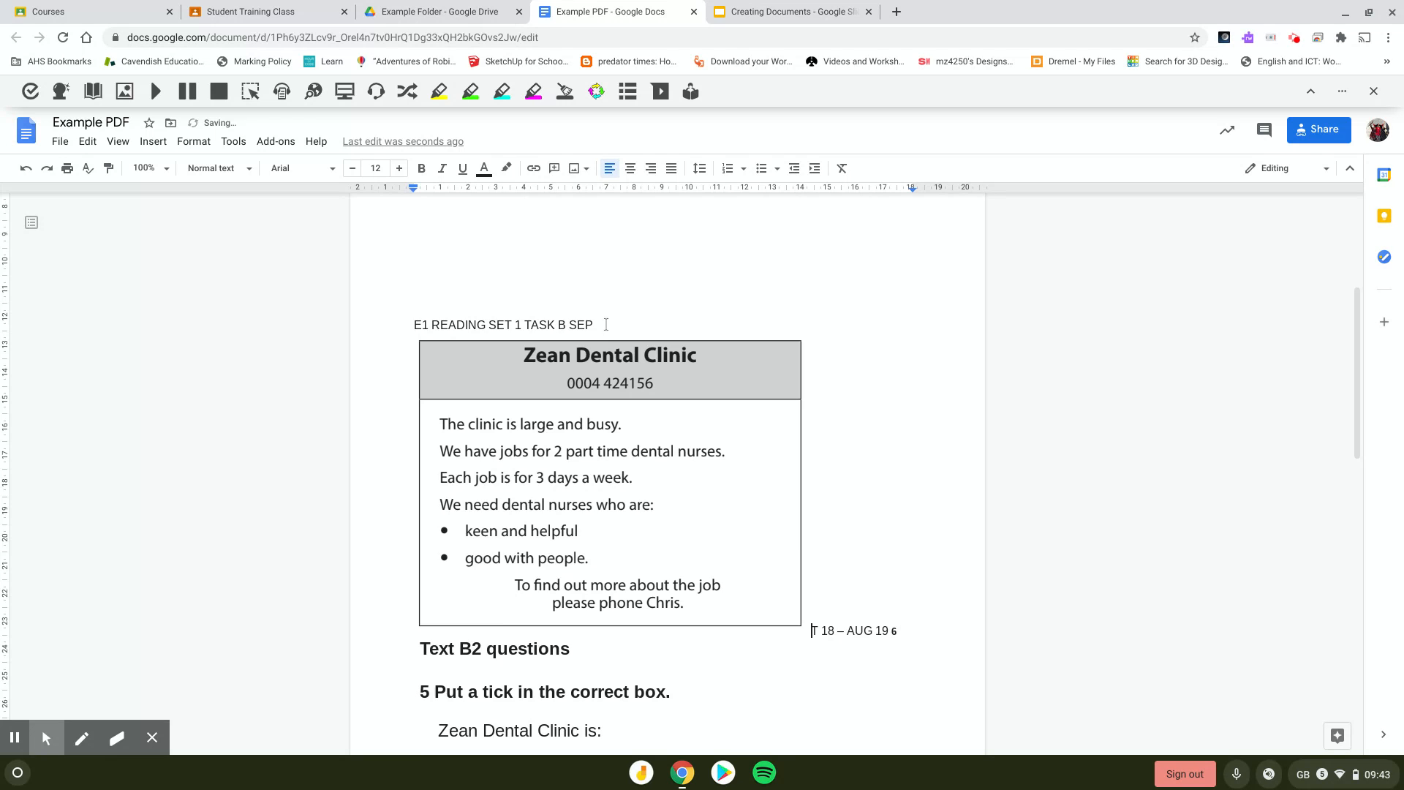
drag(608, 317, 441, 326)
key(BackSpace)
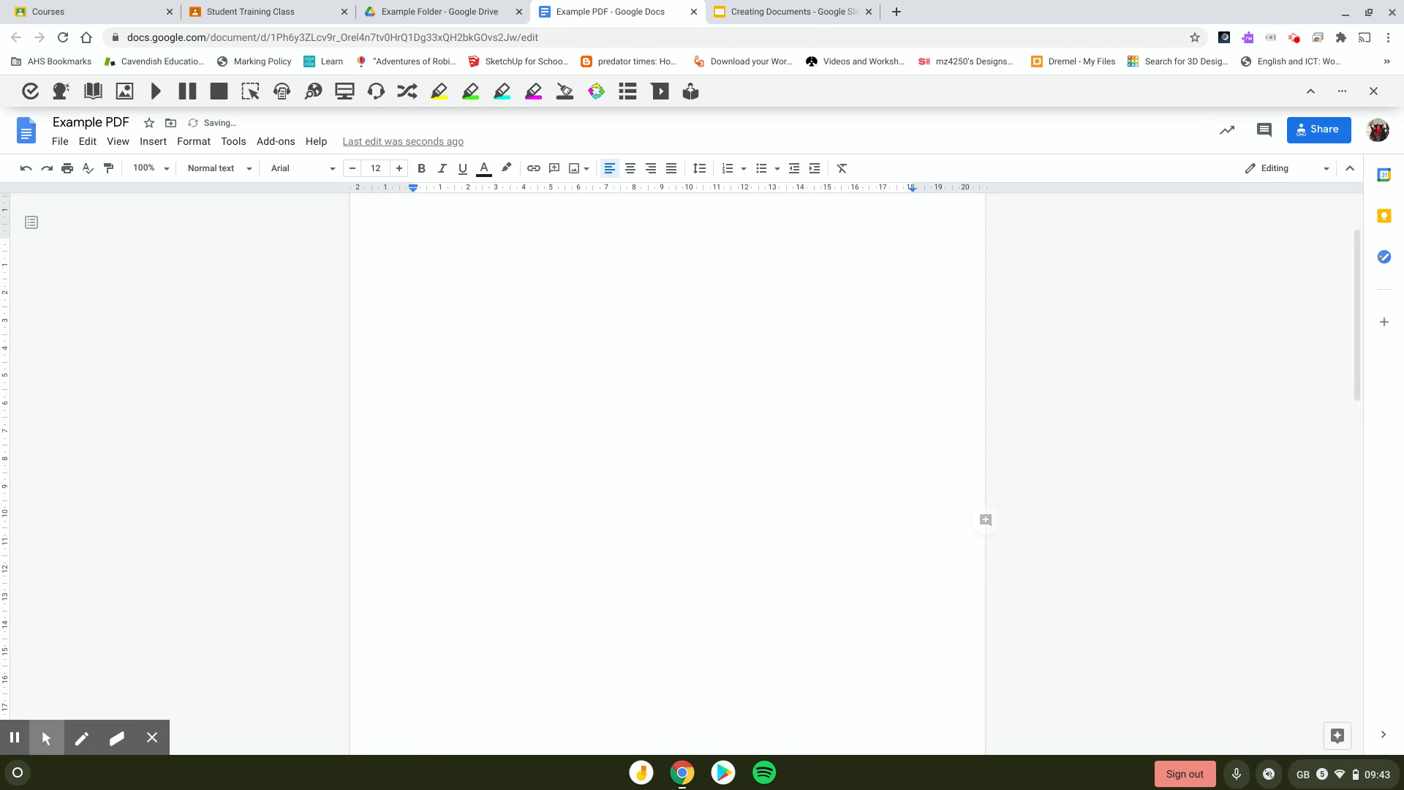
- Delete the leftover "E1" text beside the advert image and the "Text B2 questions" heading below it
scroll(653, 557, down, 5)
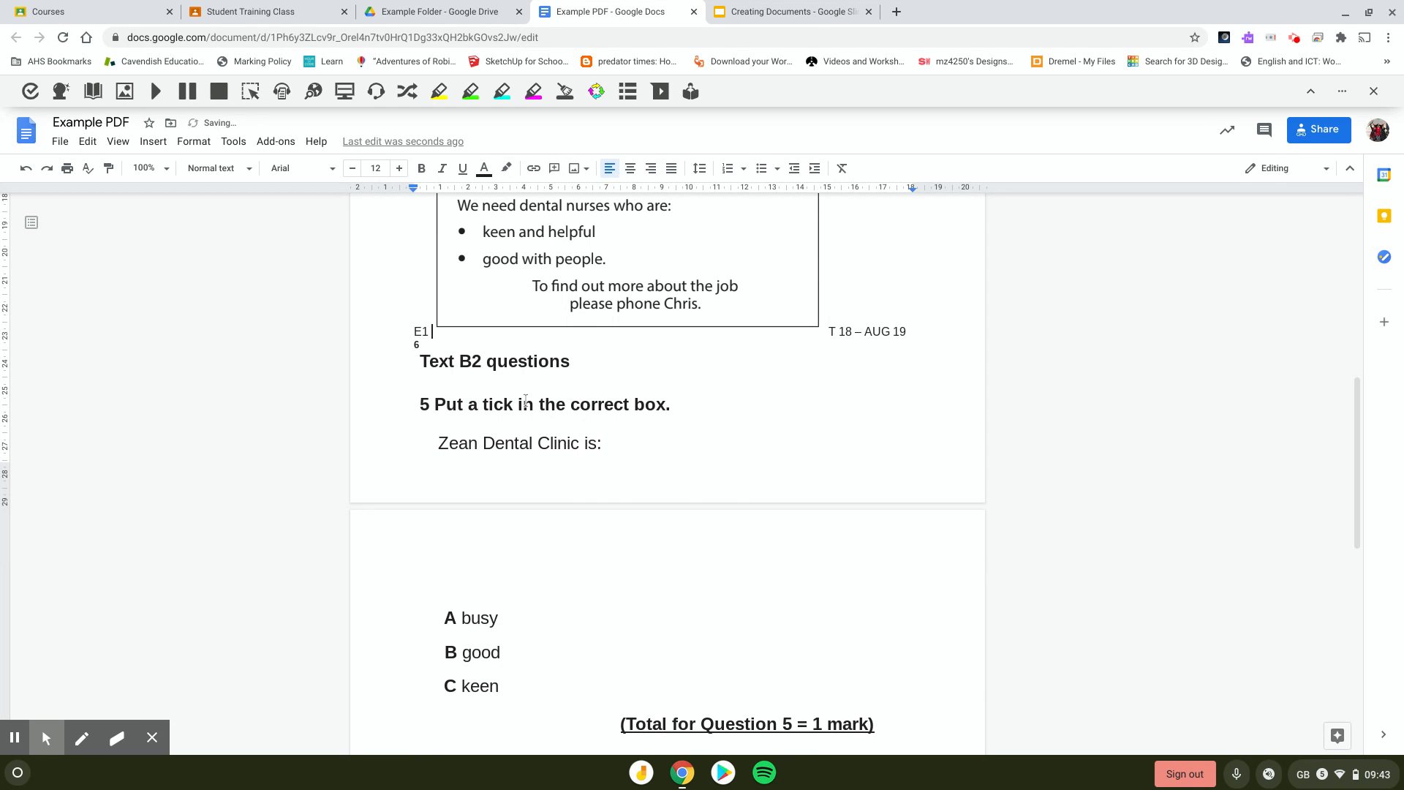
drag(431, 333, 410, 337)
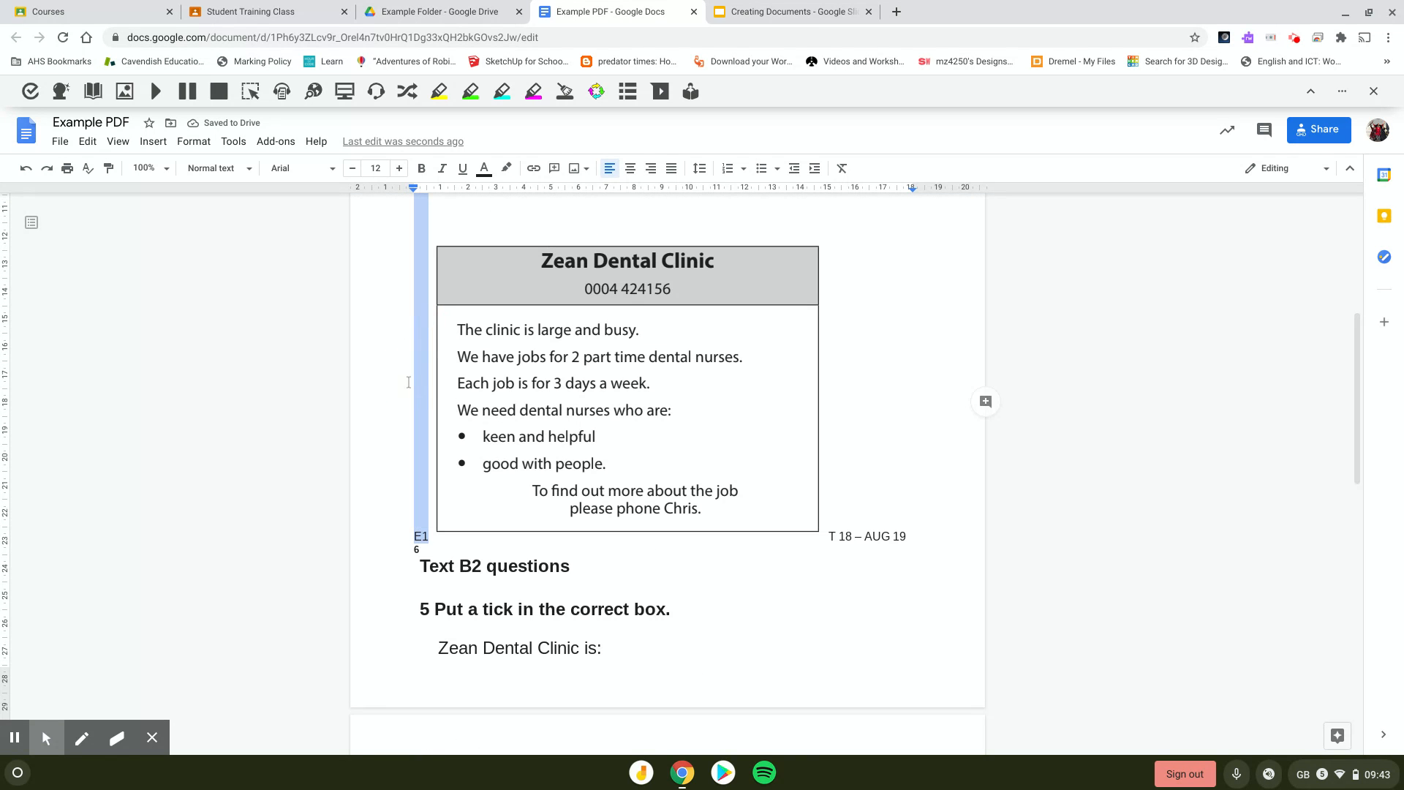
key(BackSpace)
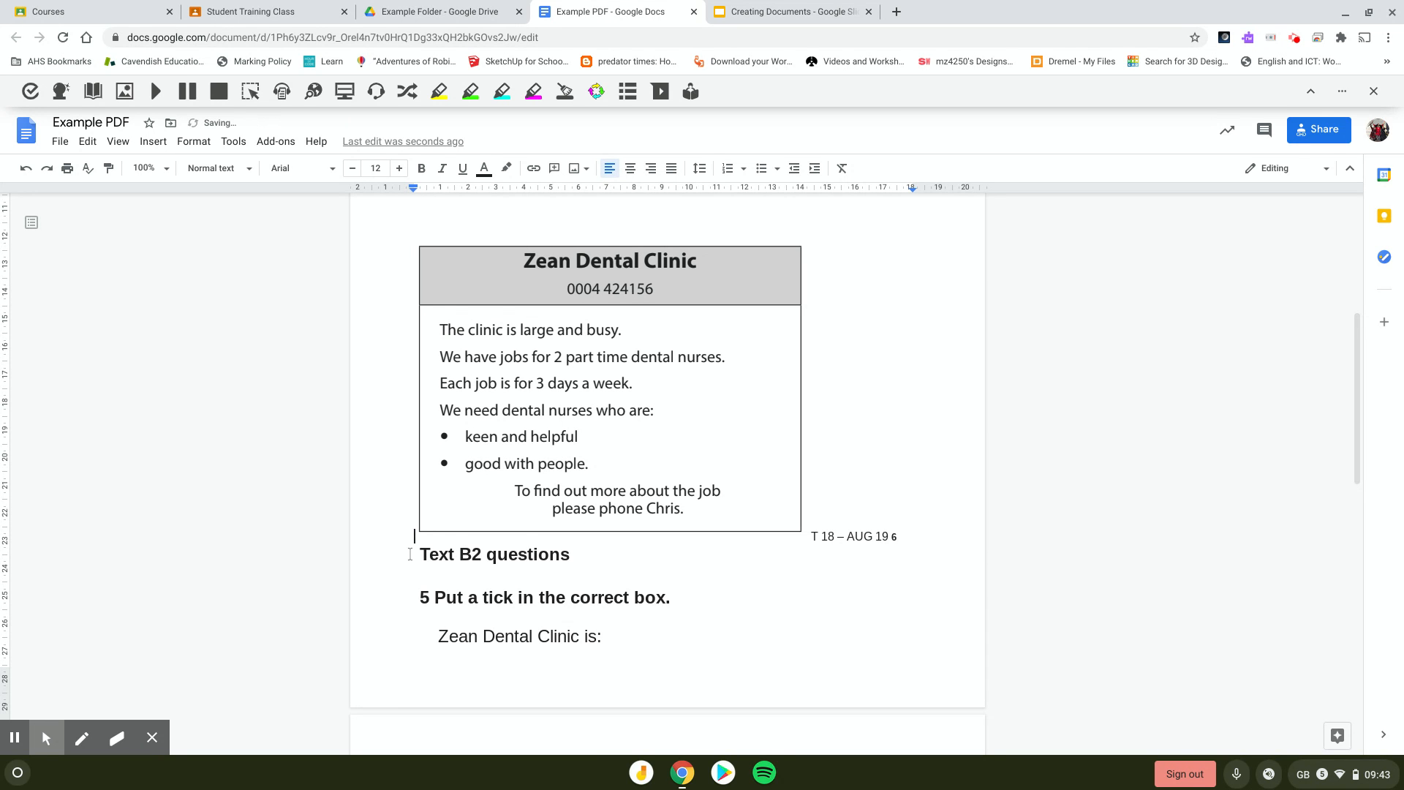
drag(411, 555, 880, 555)
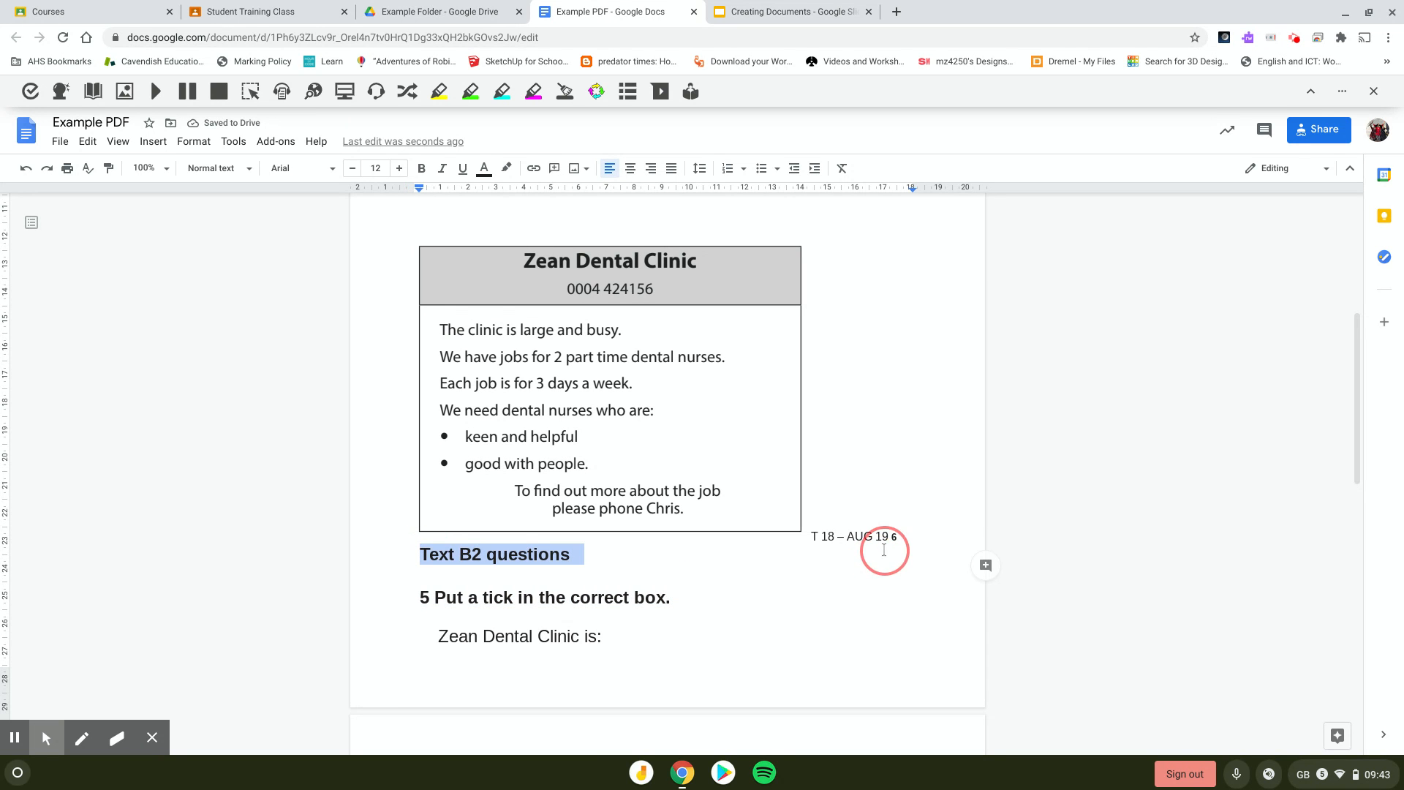
key(BackSpace)
- Insert two blank lines before question 5 so that it starts on the second page
scroll(658, 532, down, 3)
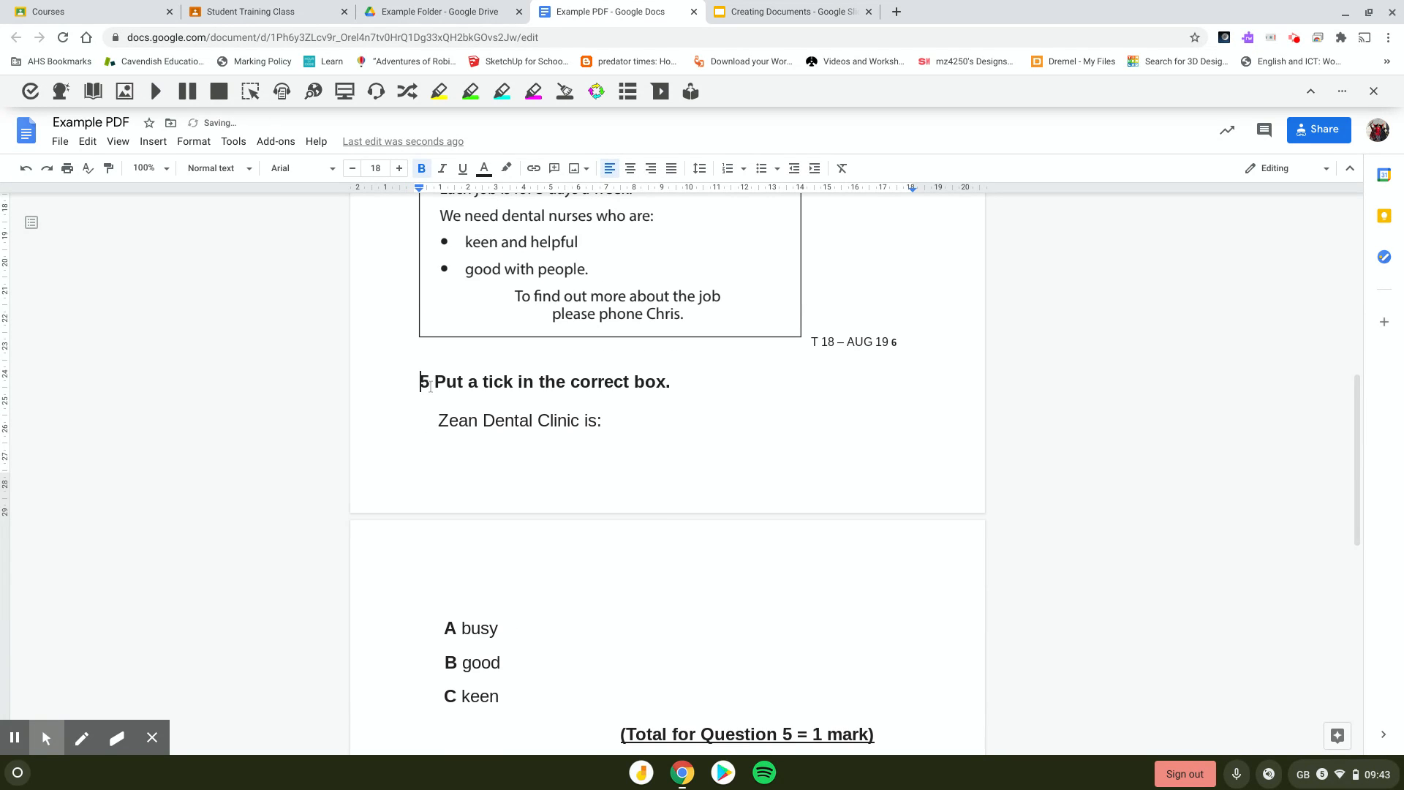
key(Return)
key(Return)
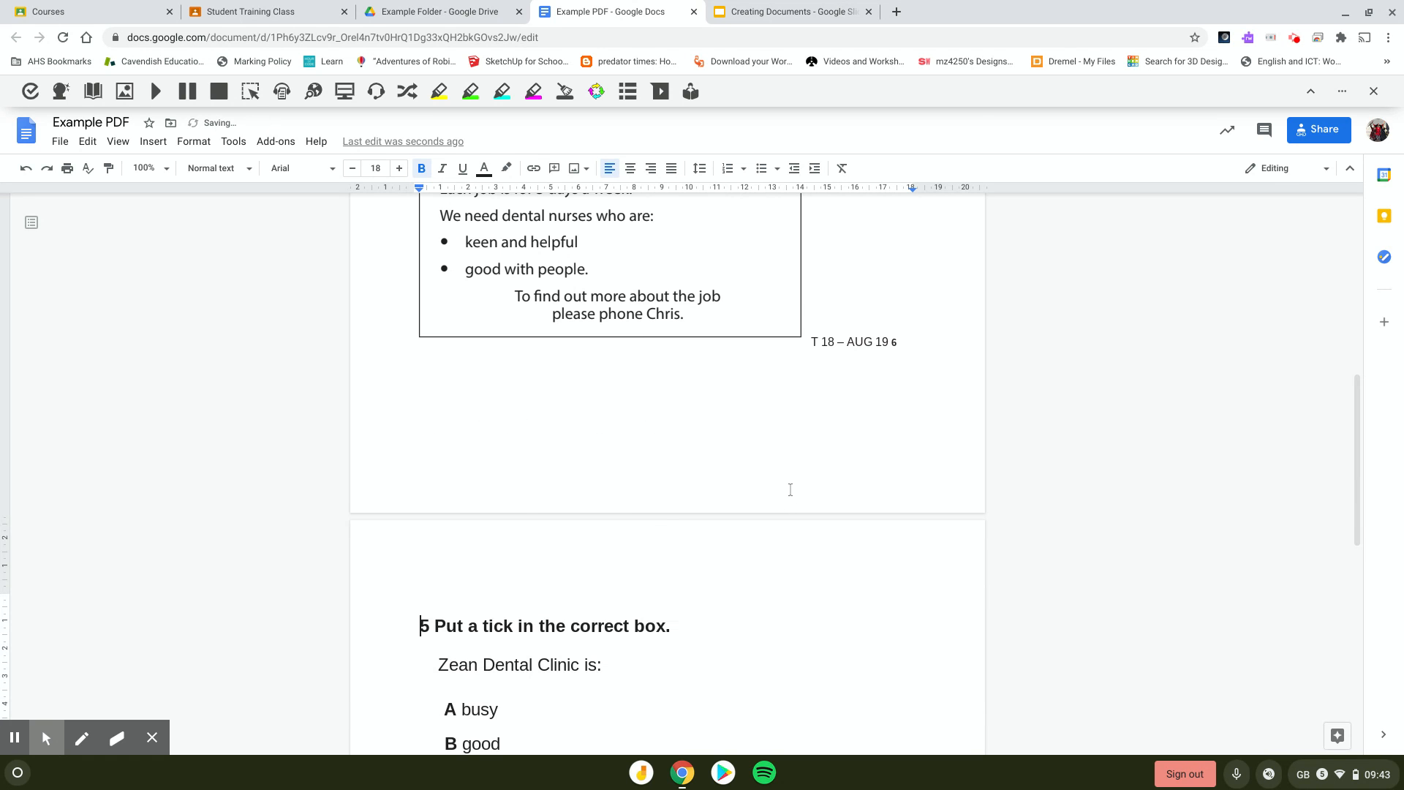
- Check how questions 5 and 6 and their tick boxes are laid out in the original PDF preview
click(482, 6)
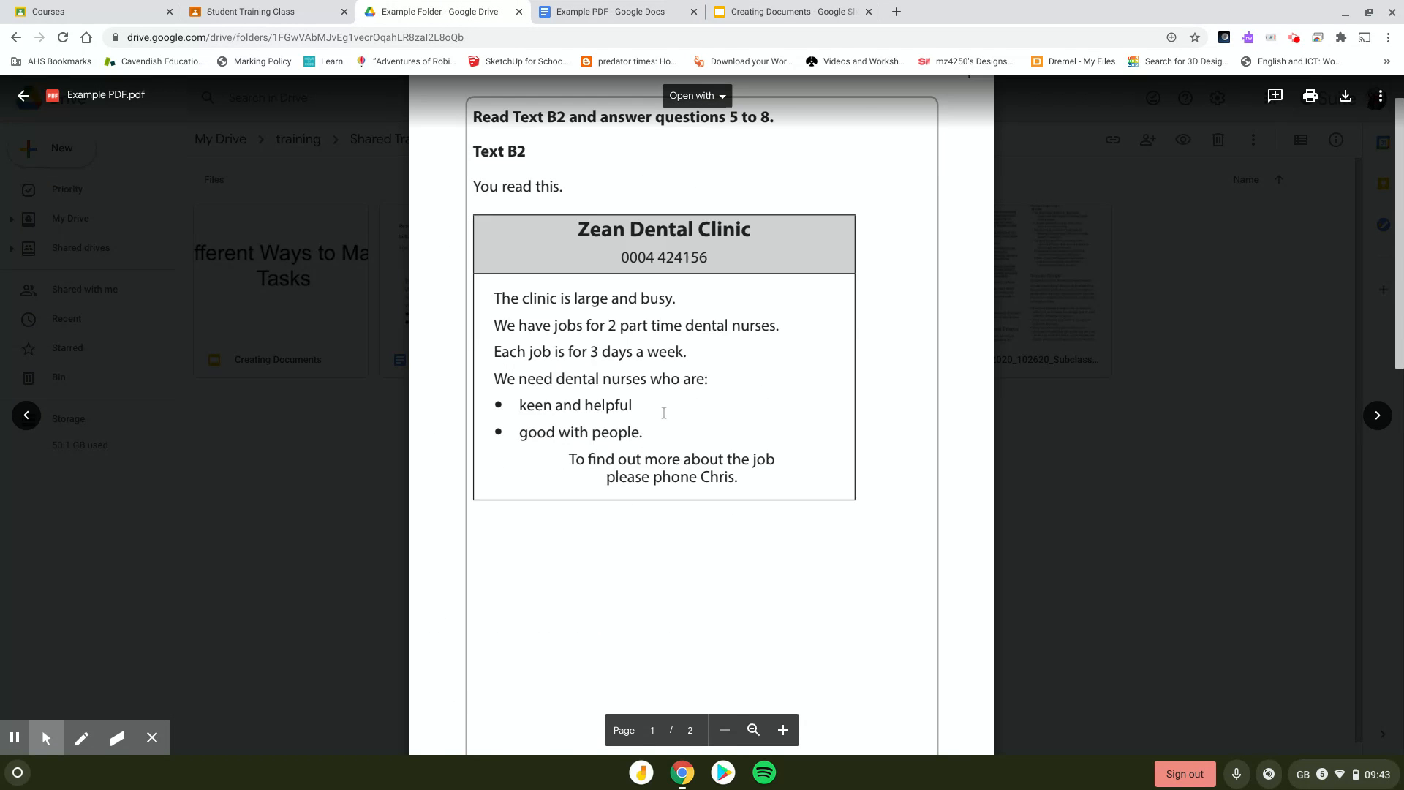
scroll(661, 407, down, 10)
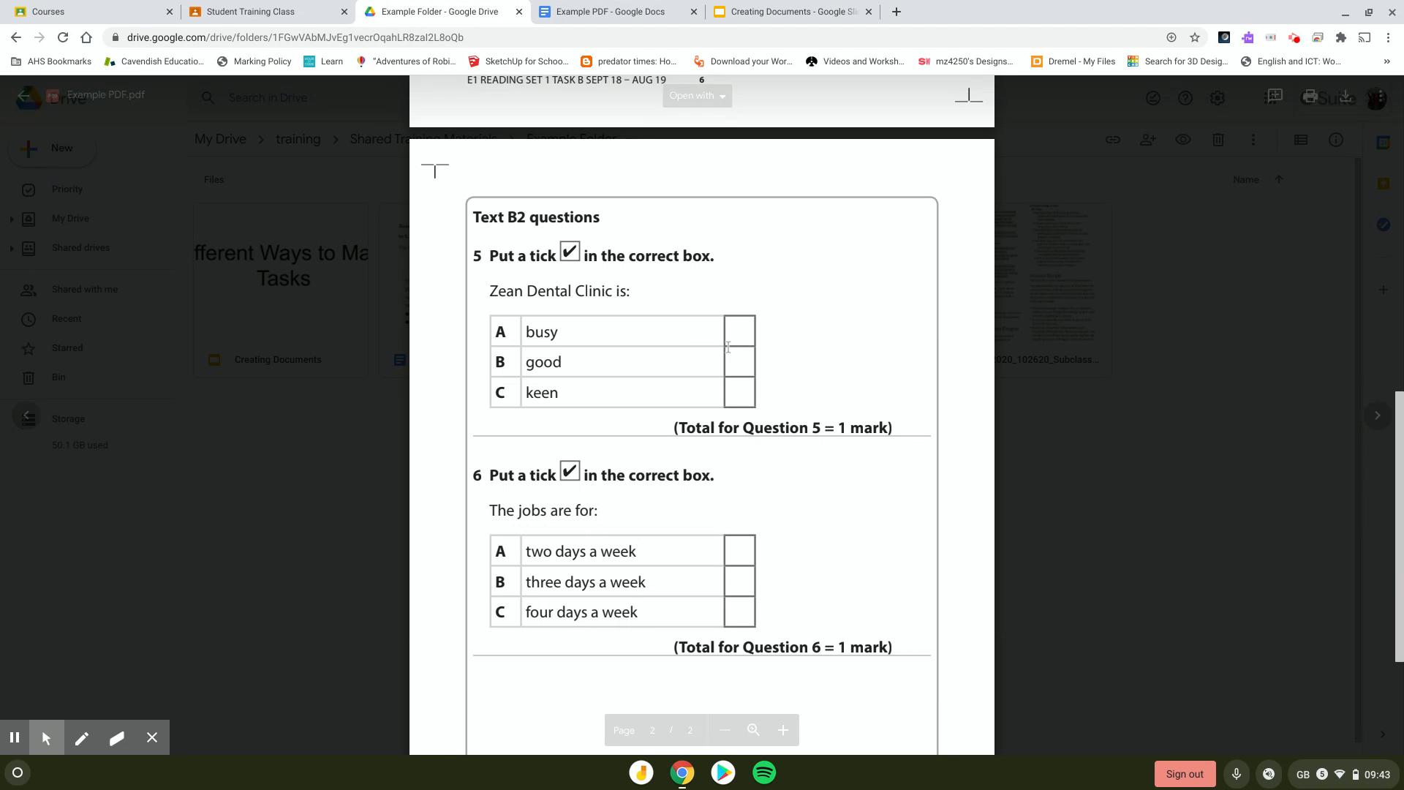
click(631, 12)
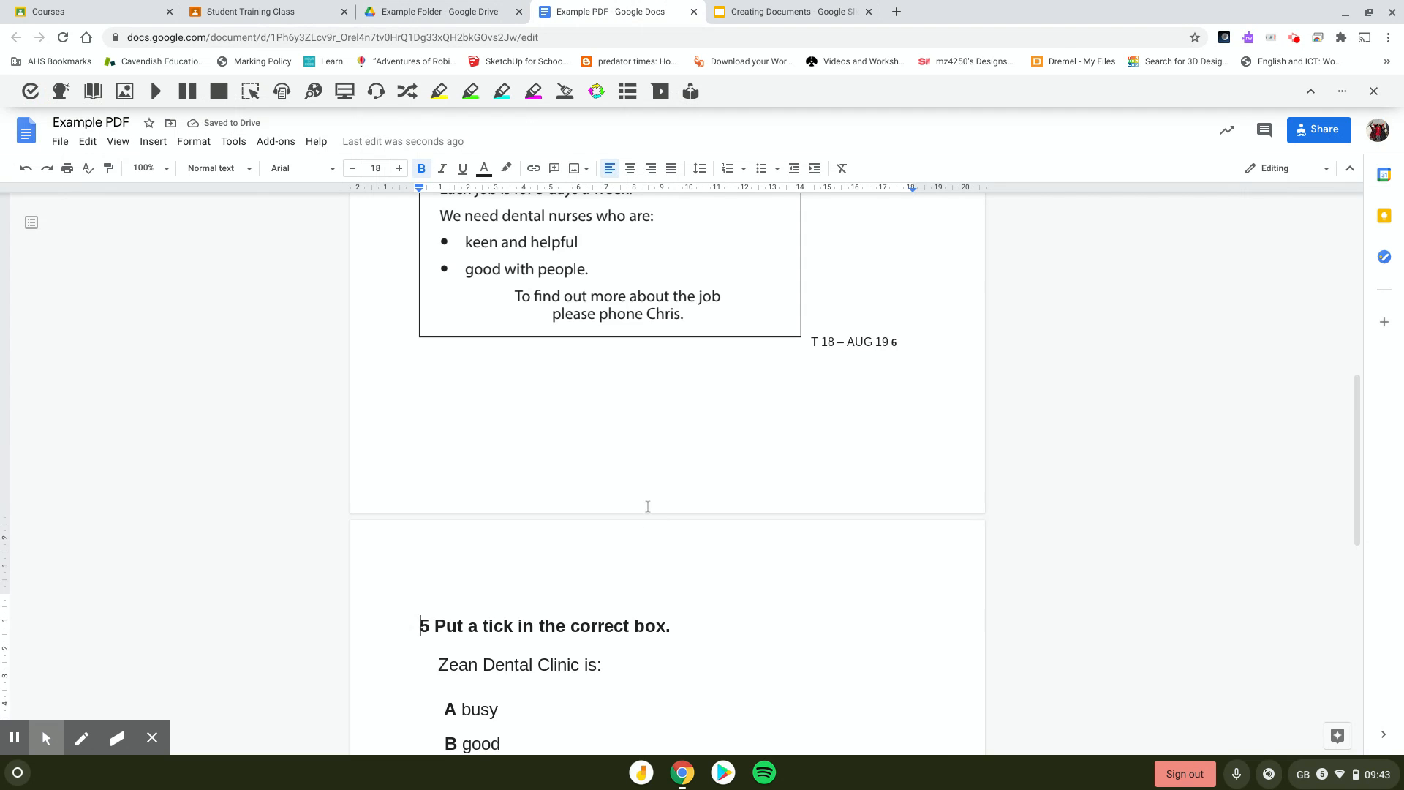
- Reword question 5's instruction in the document to "Put an x next to the correct answer."
scroll(648, 506, down, 3)
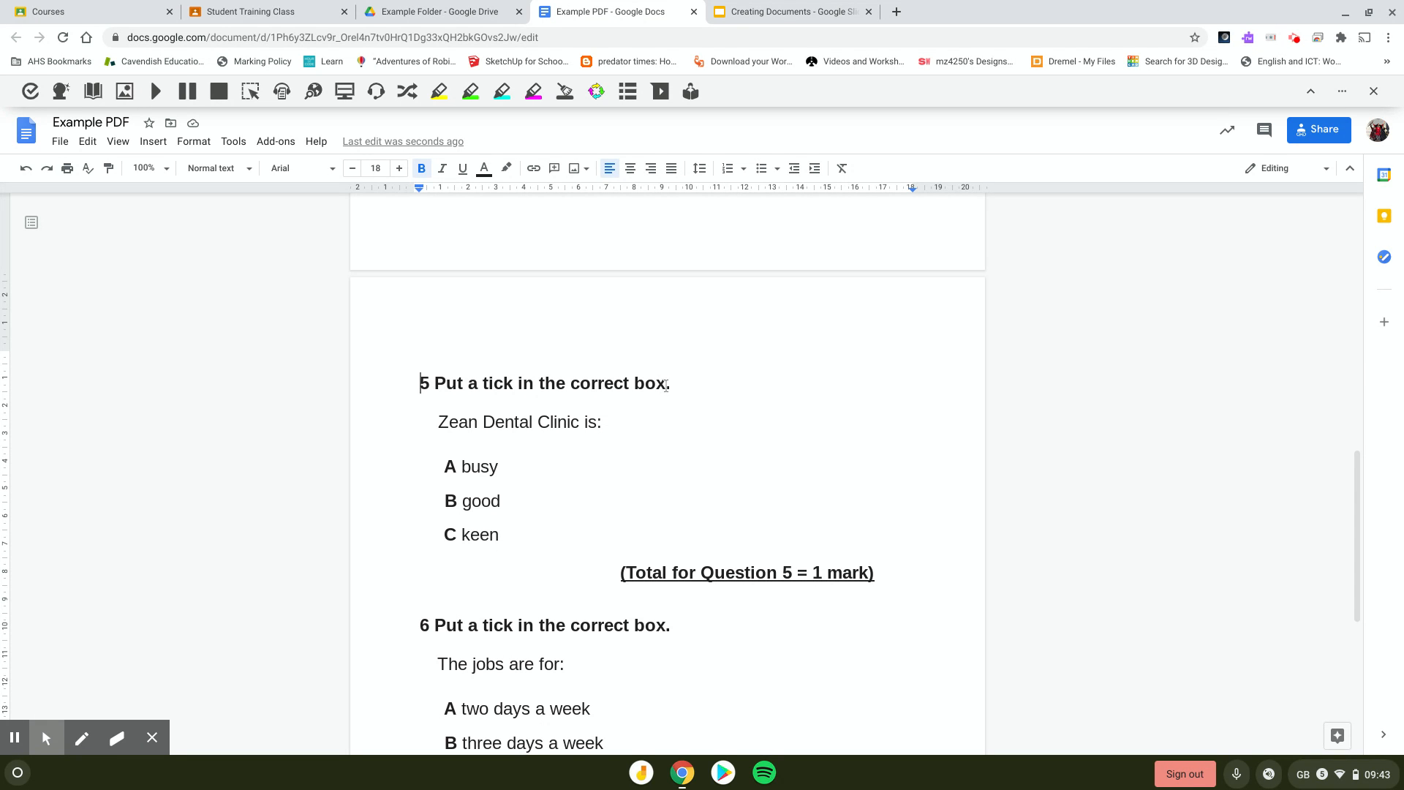
drag(664, 384, 469, 383)
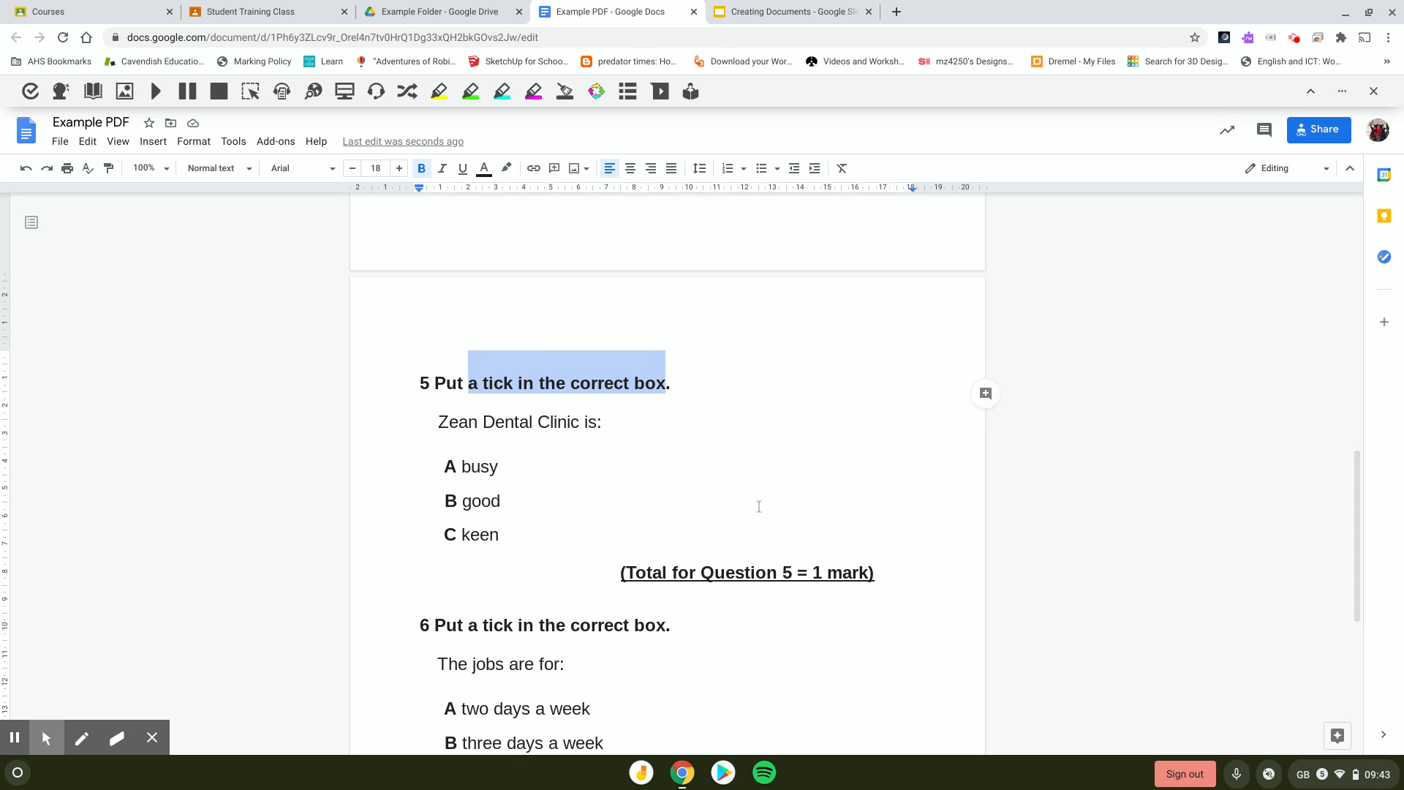
text(an x next to)
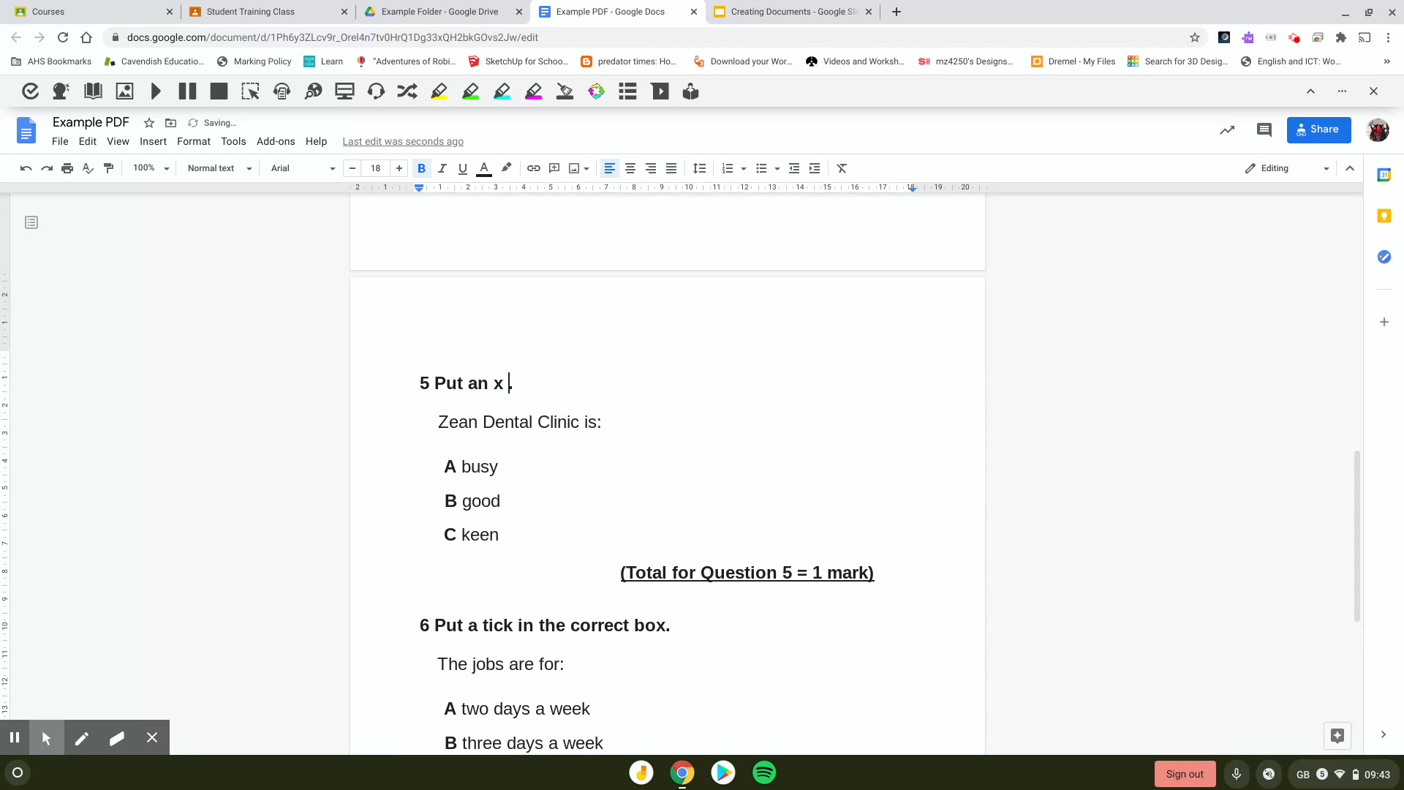
text( the correct)
text( answer)
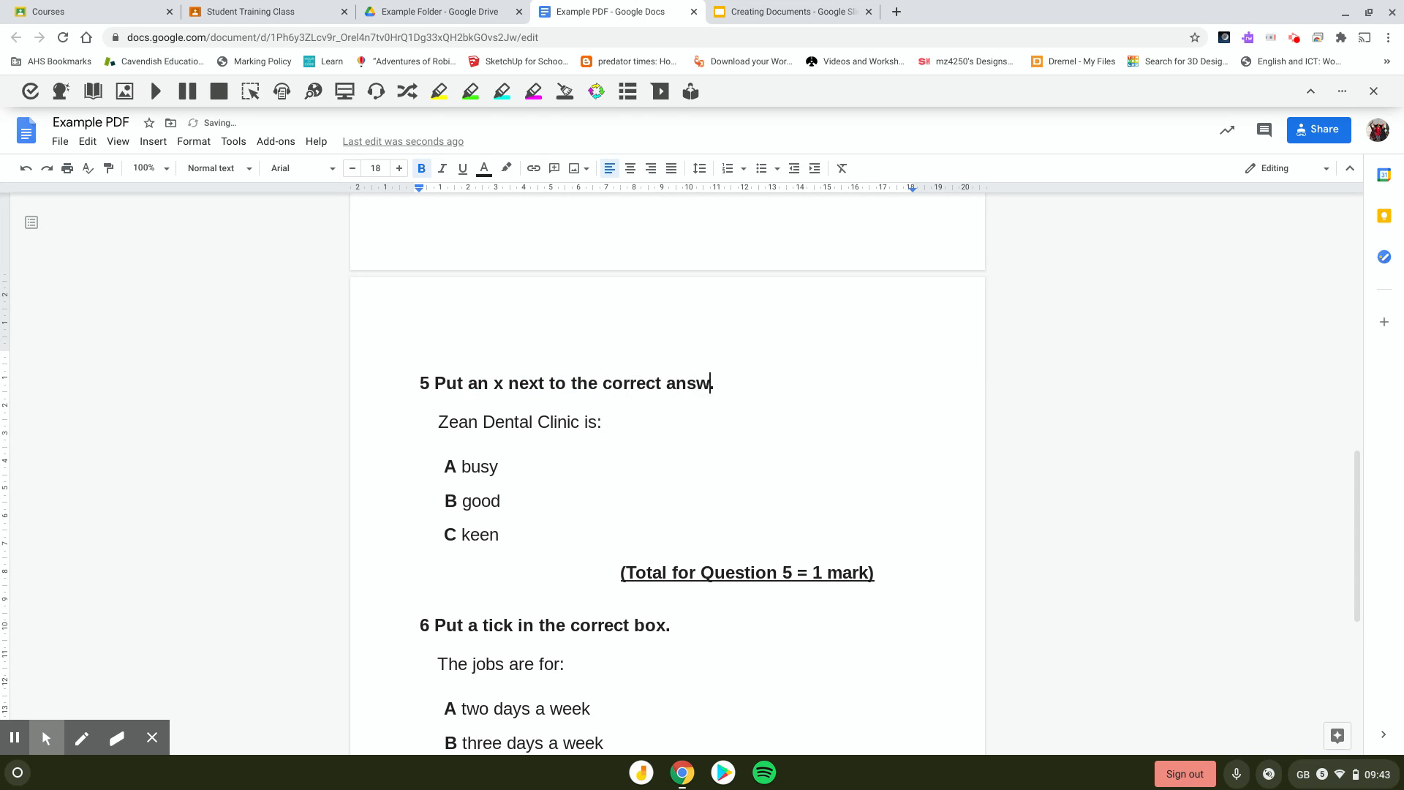
- Try marking answer A "busy" in question 5 with an x, and remove the mark
click(692, 459)
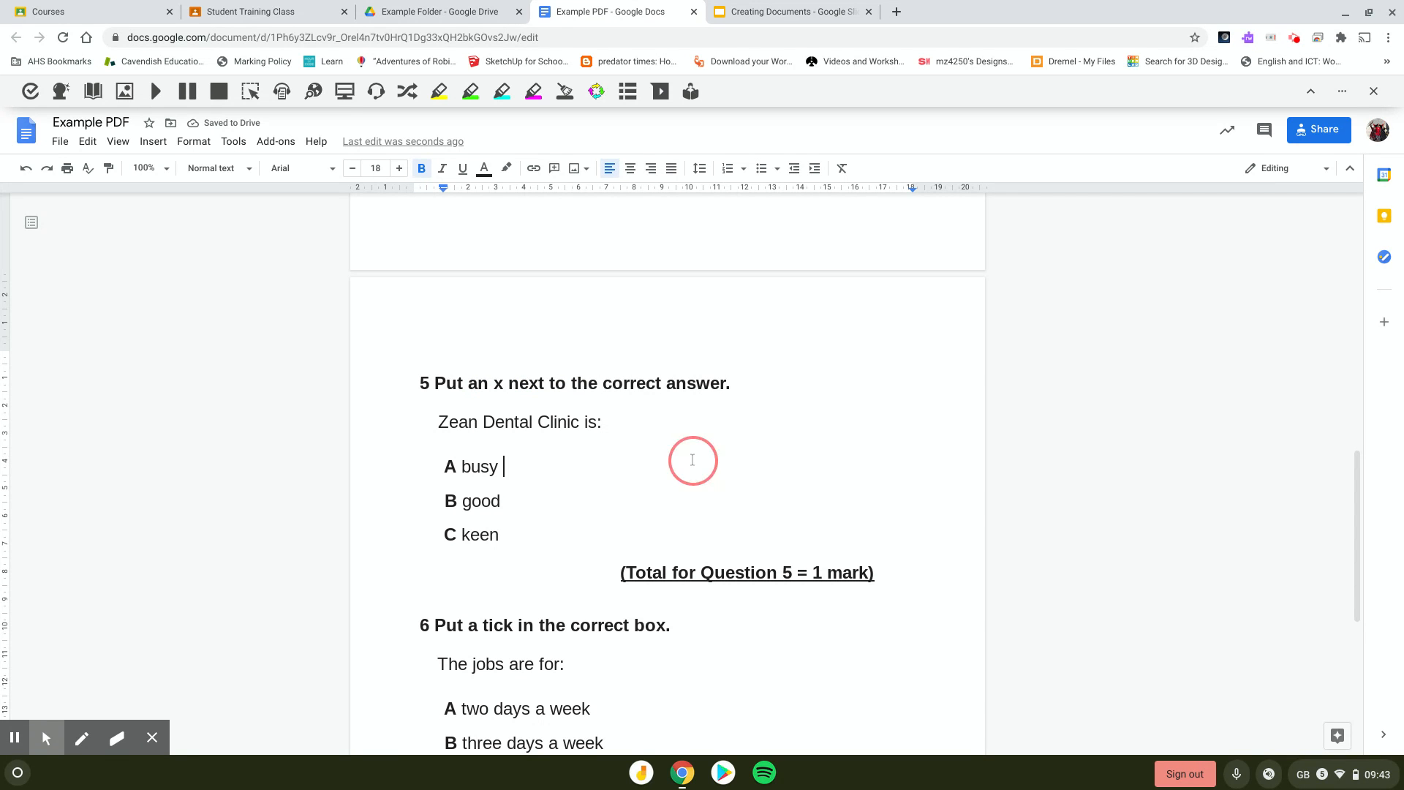
text(x)
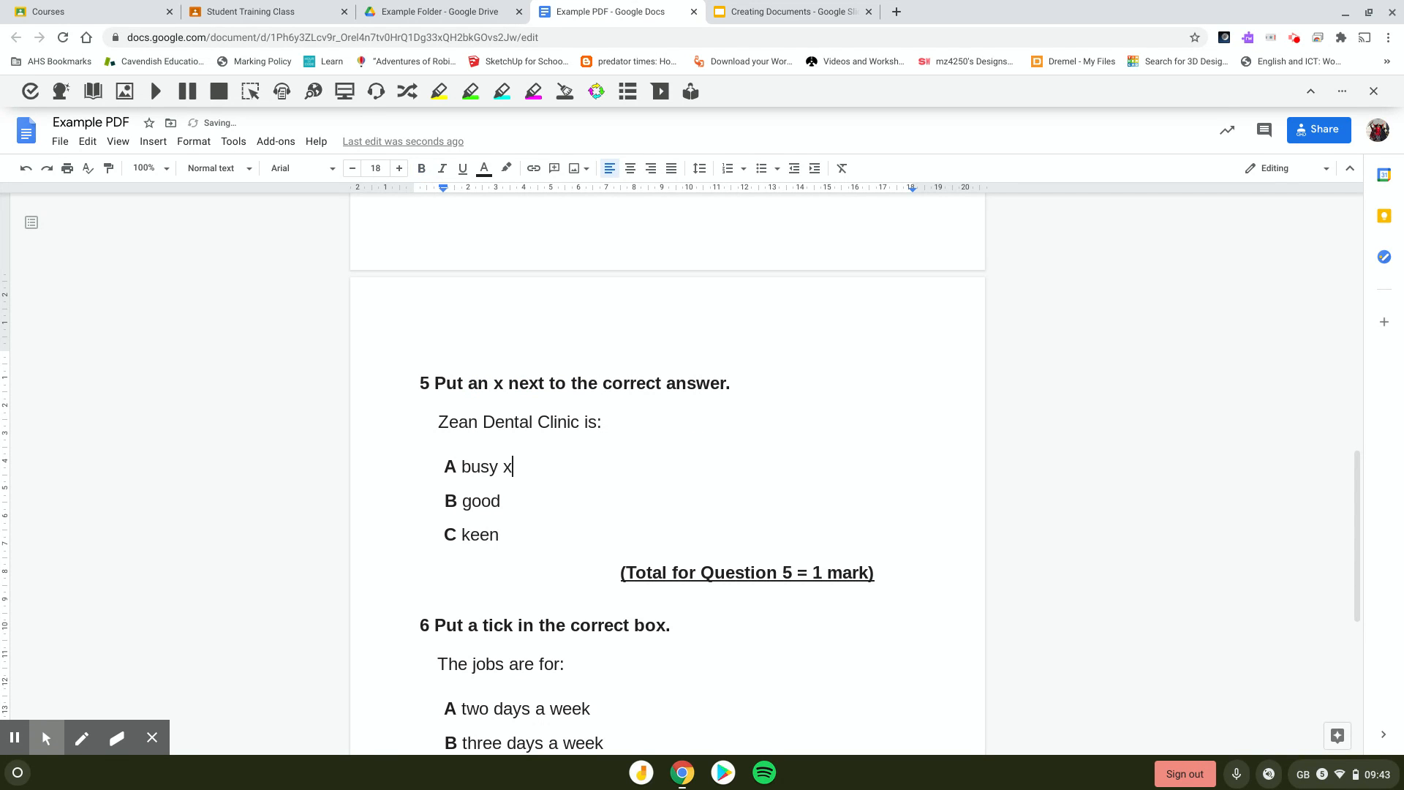
key(BackSpace)
- Replace "Put an x next to" in question 5 with "highlight" so it reads "highlight the correct answer."
drag(435, 378, 572, 378)
text(high)
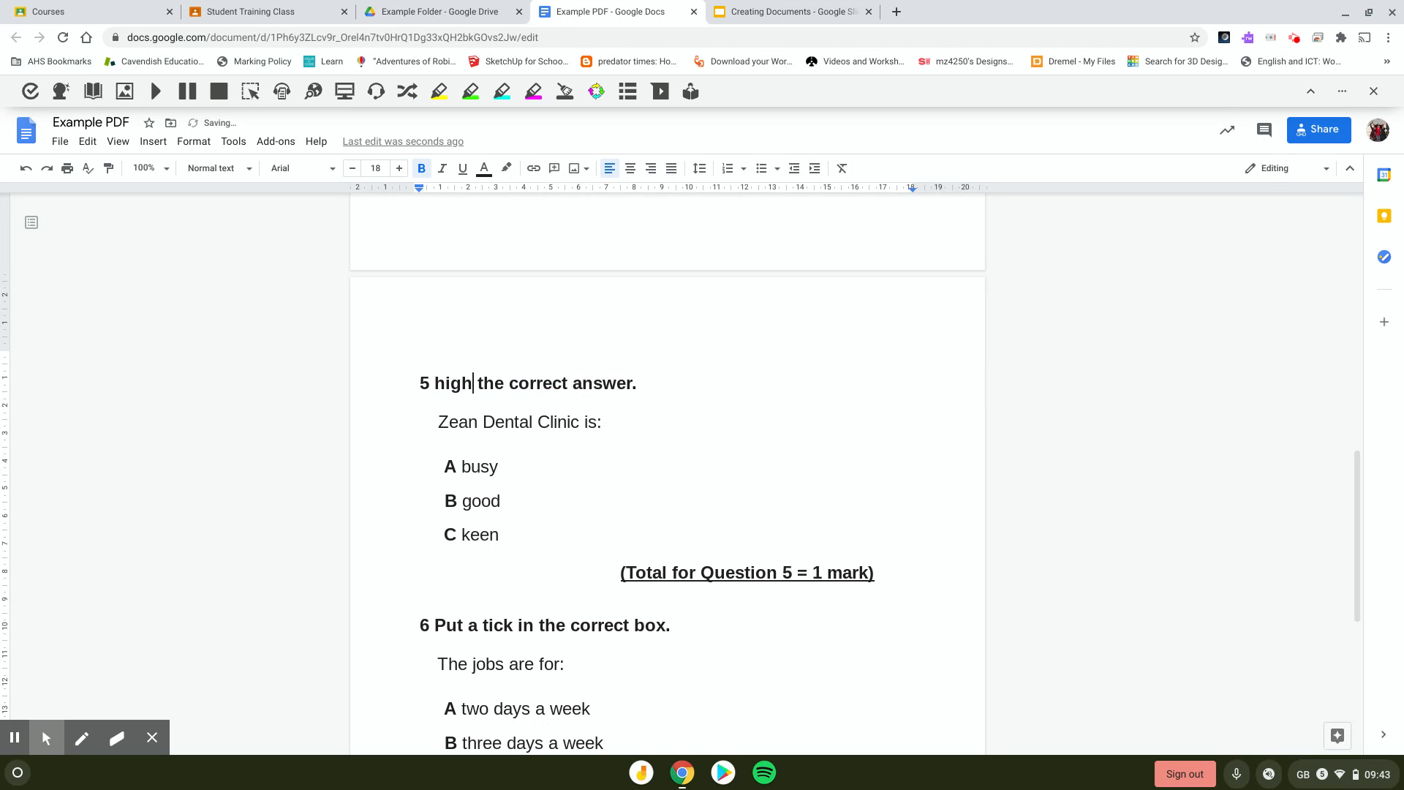
text(light)
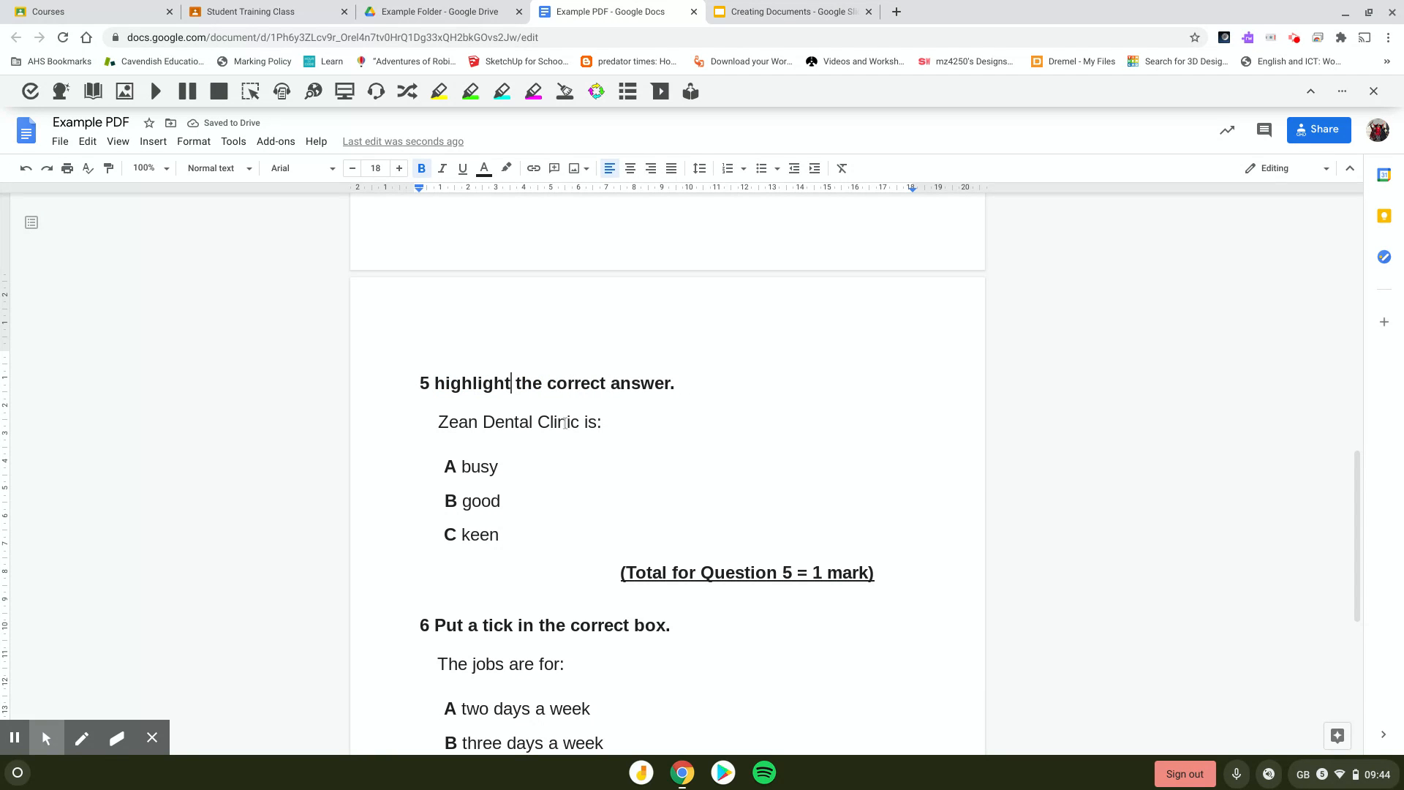
- Highlight the word "busy" in answer A of question 5 in light yellow
drag(512, 468, 459, 473)
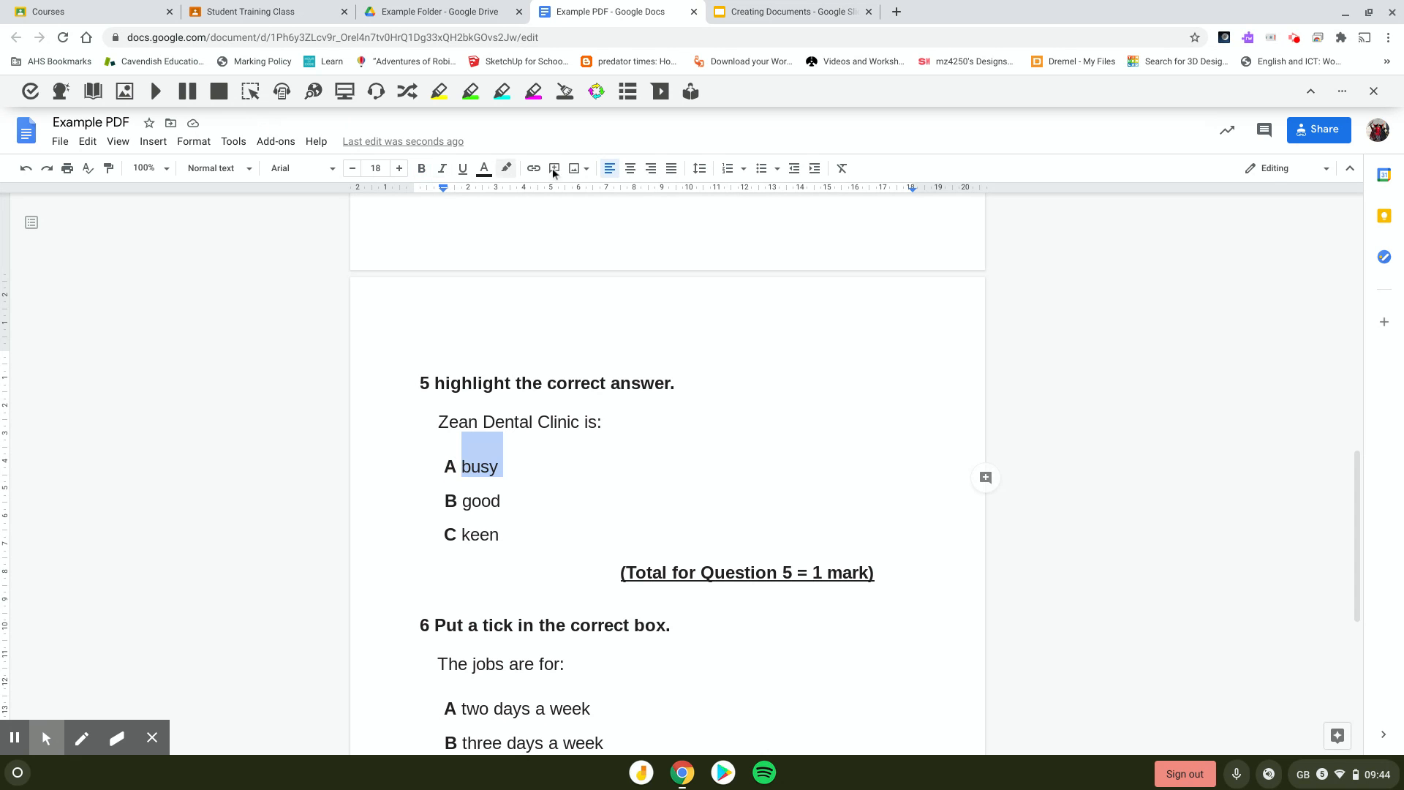
click(480, 173)
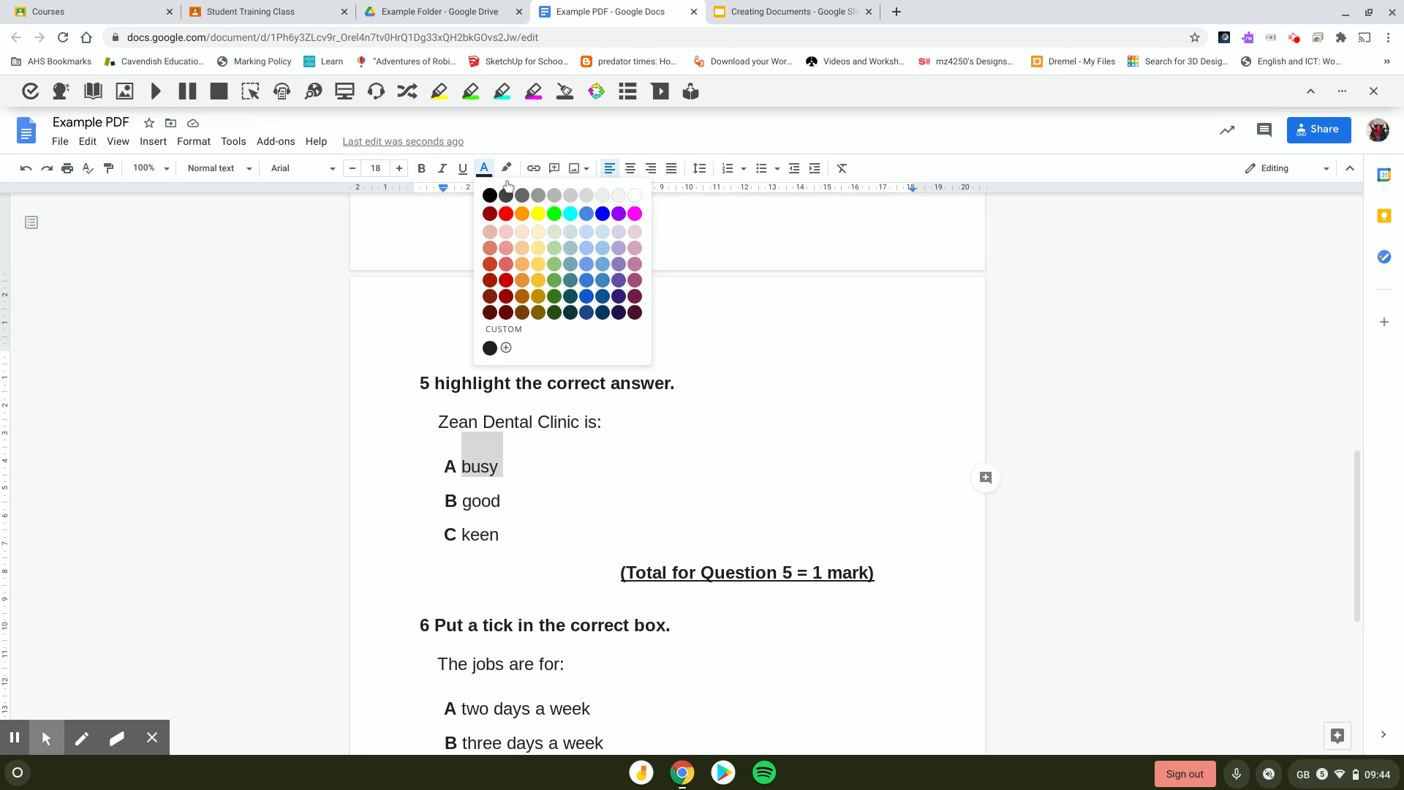
click(508, 171)
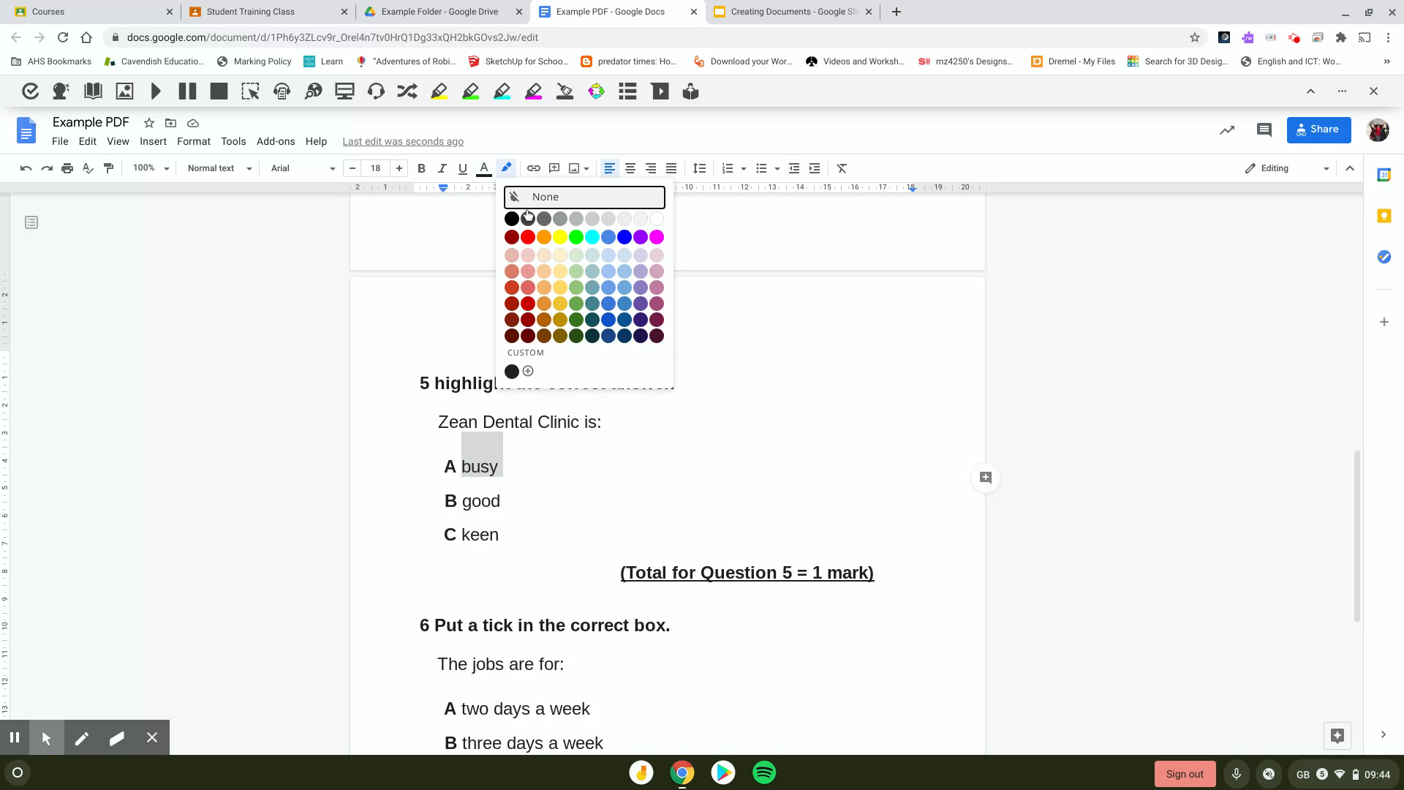
click(561, 272)
click(582, 462)
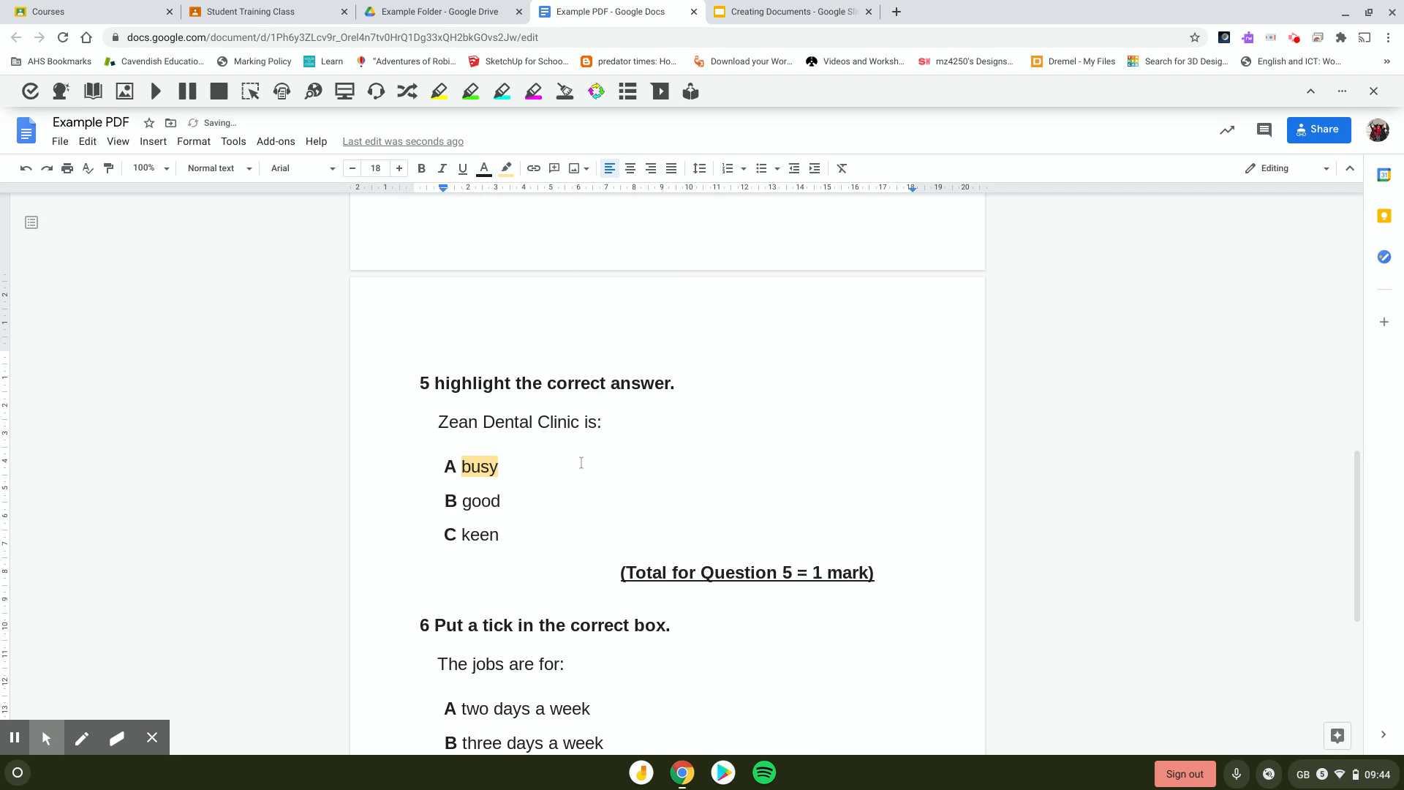
- Compare the edited document with both pages of the original Example PDF.pdf, and close the PDF preview
scroll(581, 462, down, 1)
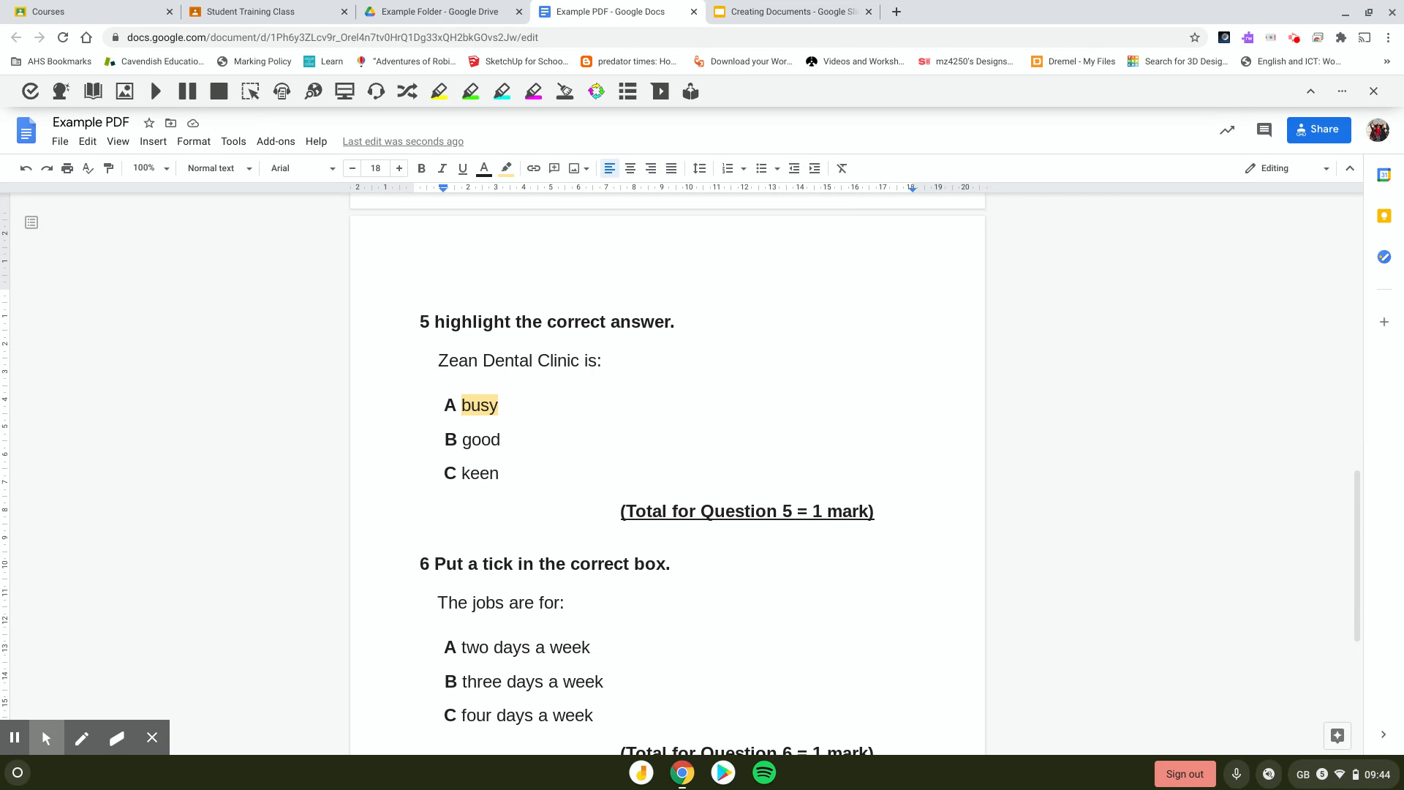
scroll(594, 483, up, 8)
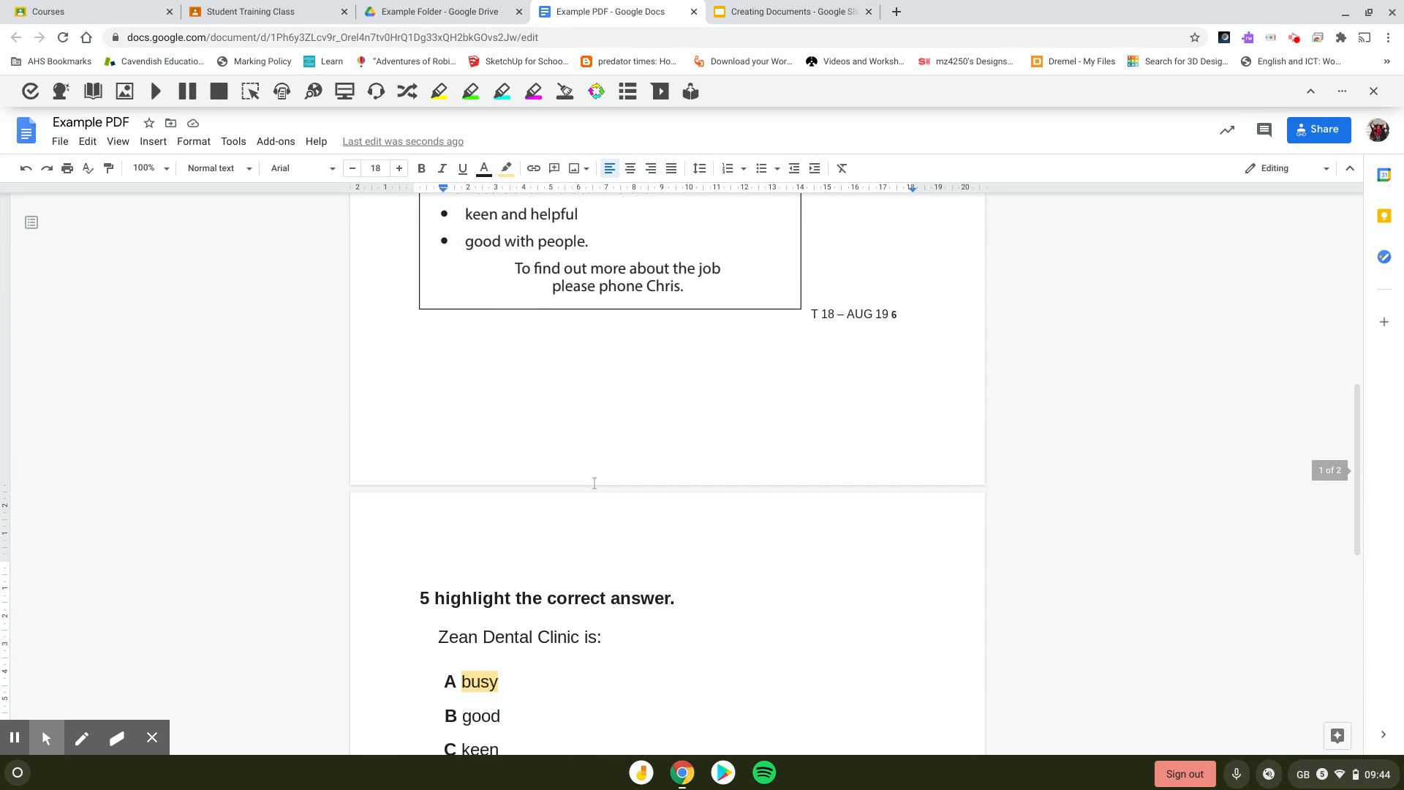
scroll(604, 474, down, 2)
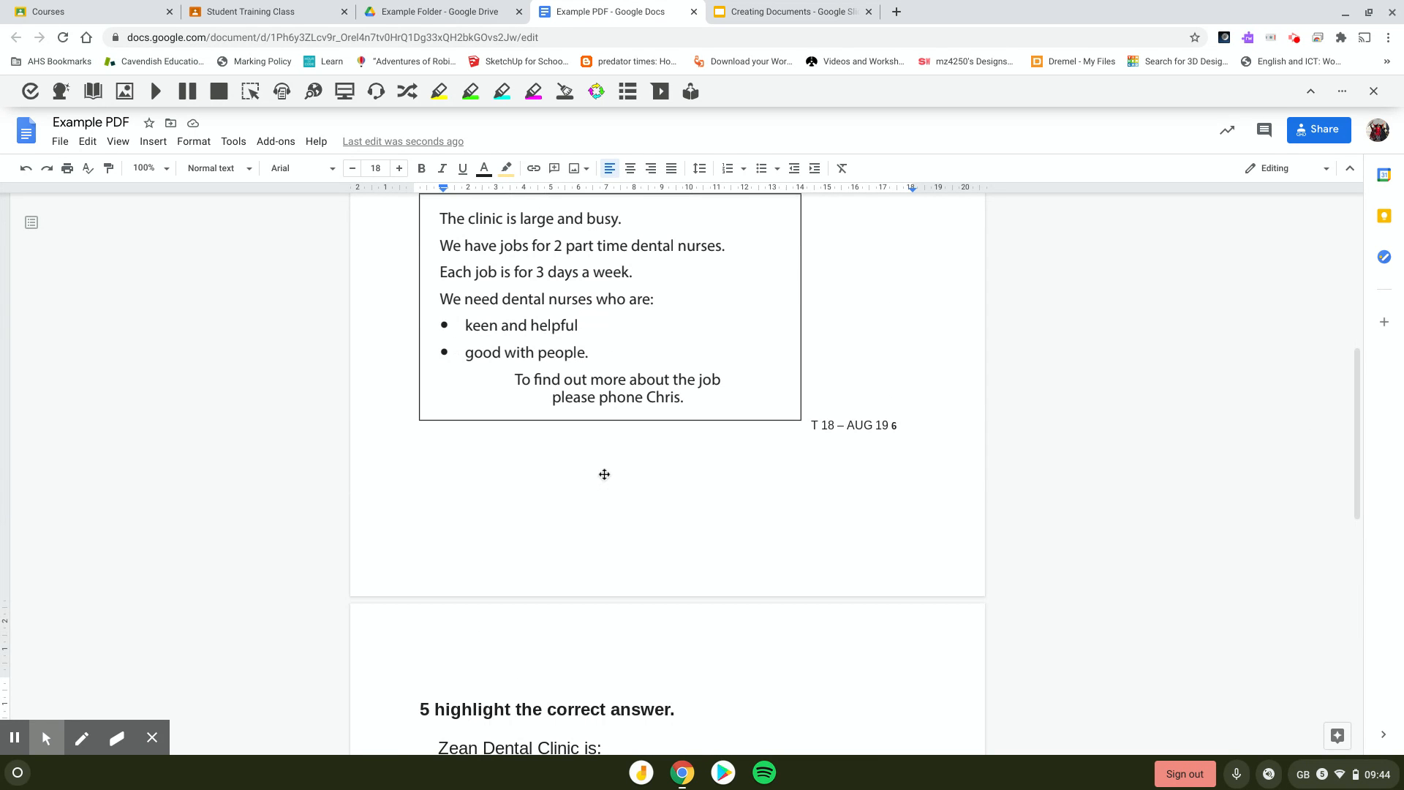
scroll(604, 474, down, 3)
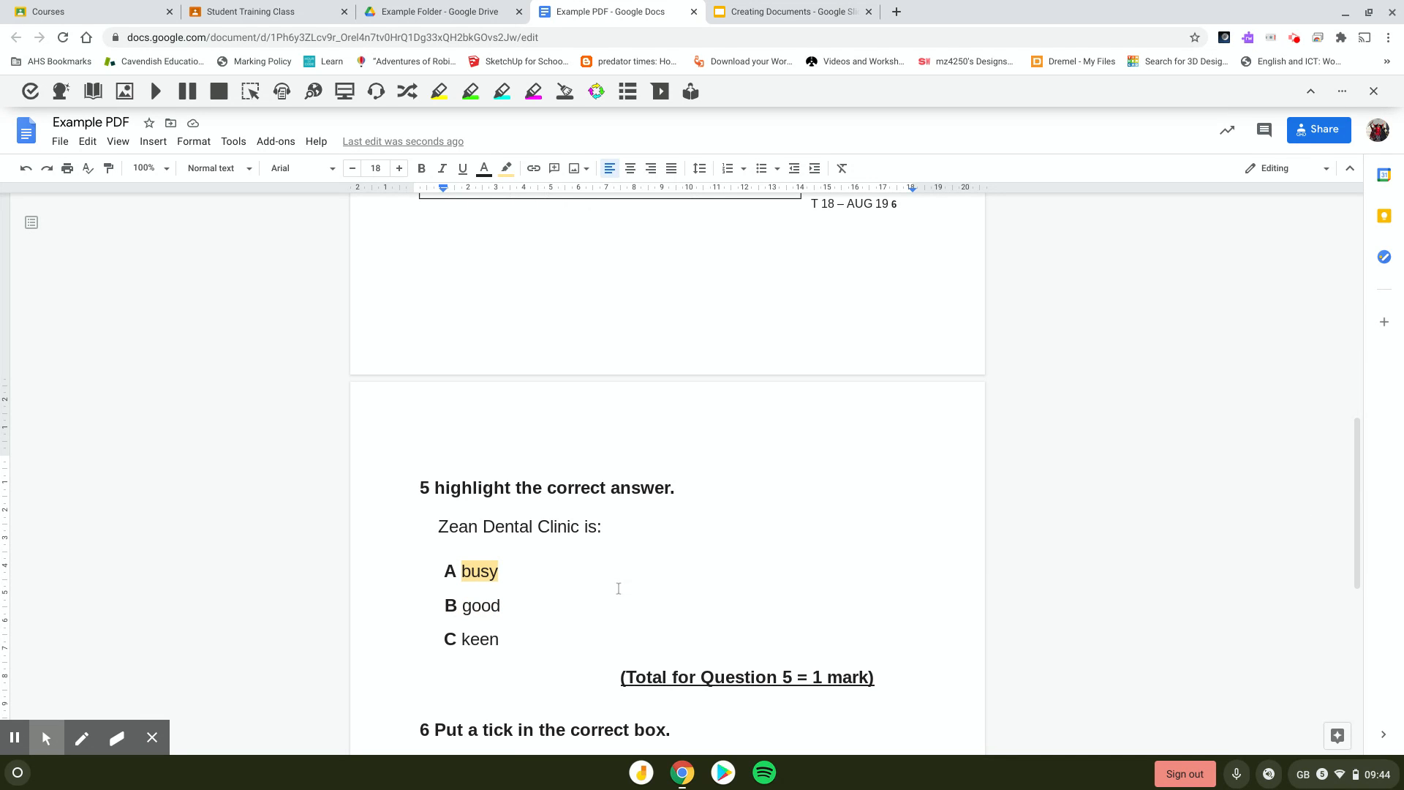
click(413, 11)
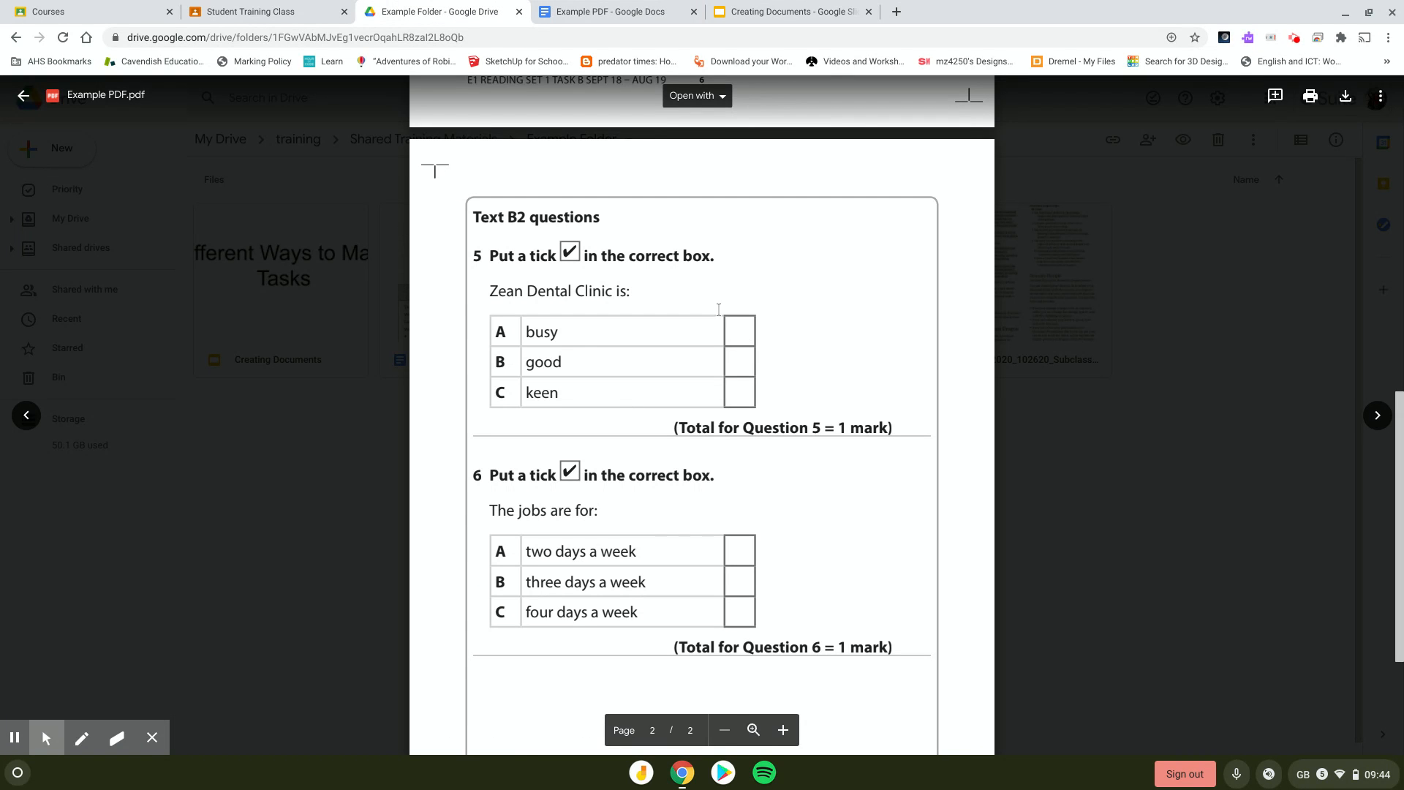
scroll(787, 583, up, 2)
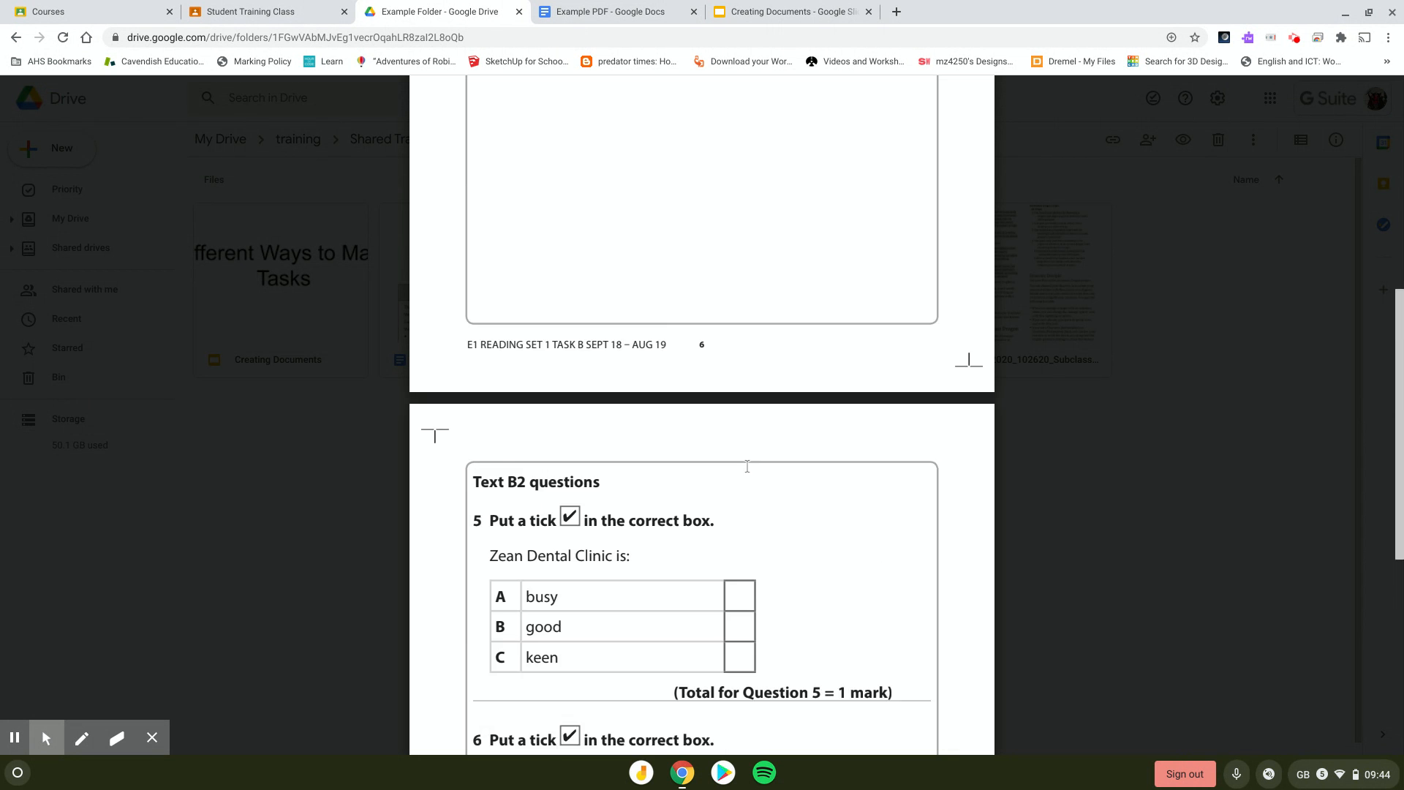
scroll(748, 465, up, 8)
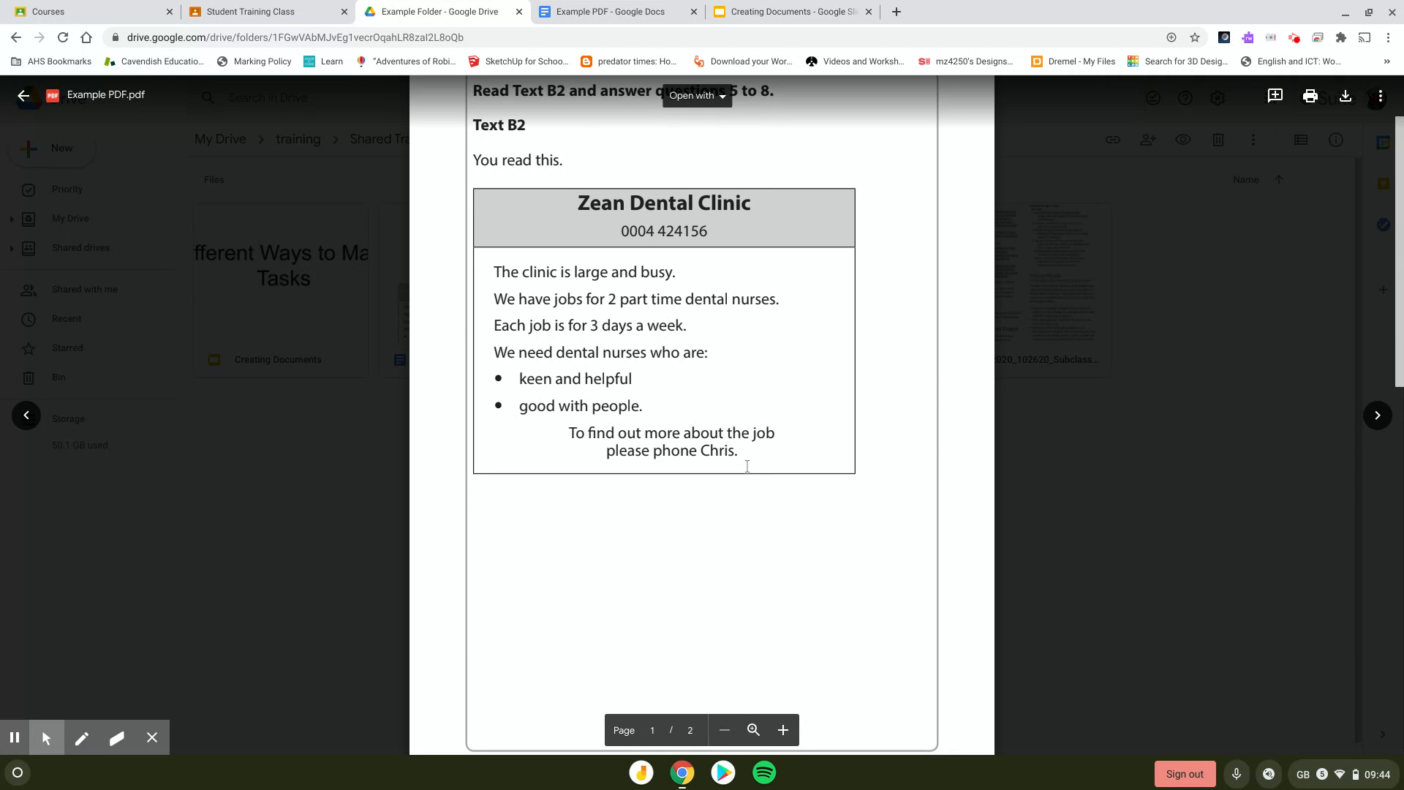
click(1056, 469)
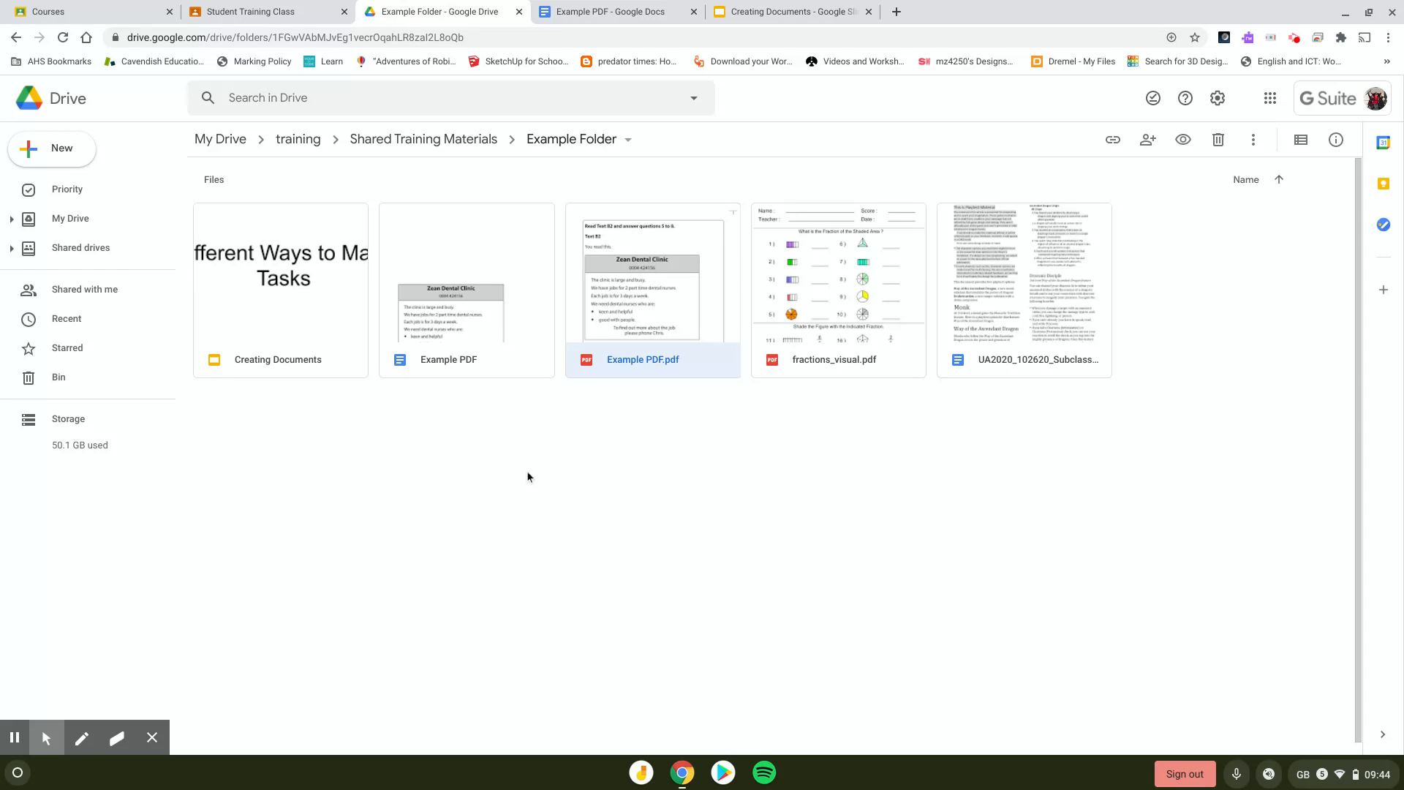
- Open the Example PDF document from the Drive folder, close the duplicate tab, and review the first page in the already open copy
double_click(485, 298)
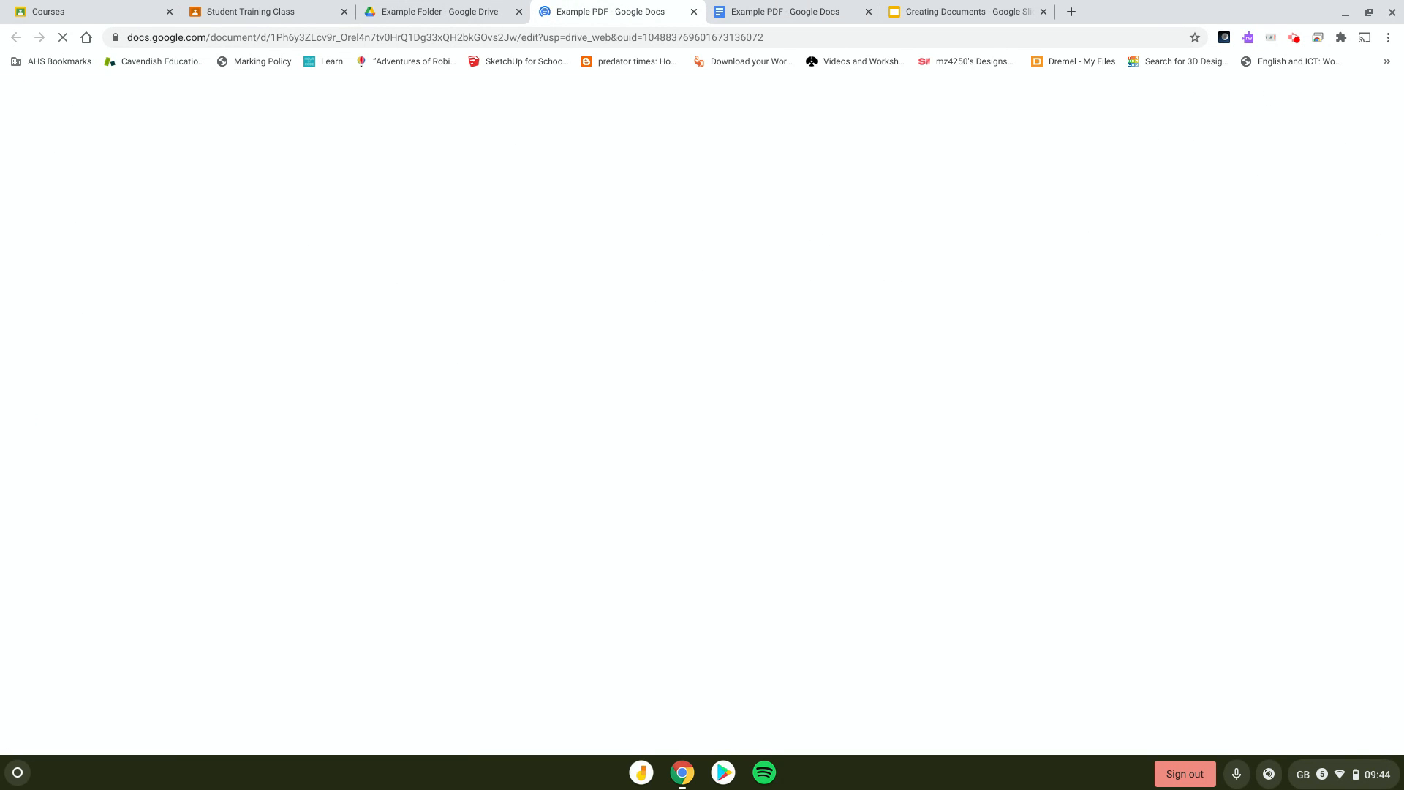
click(693, 11)
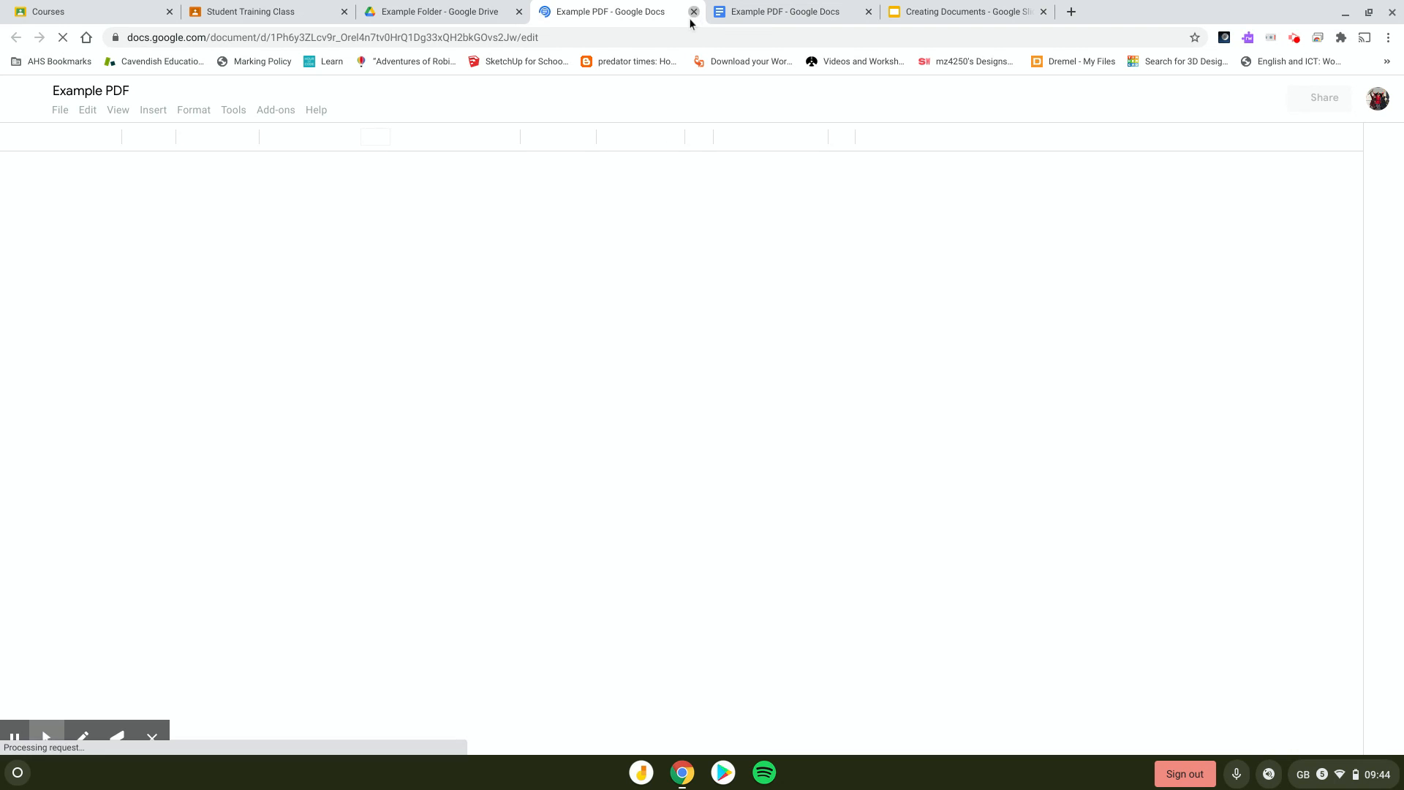
click(607, 11)
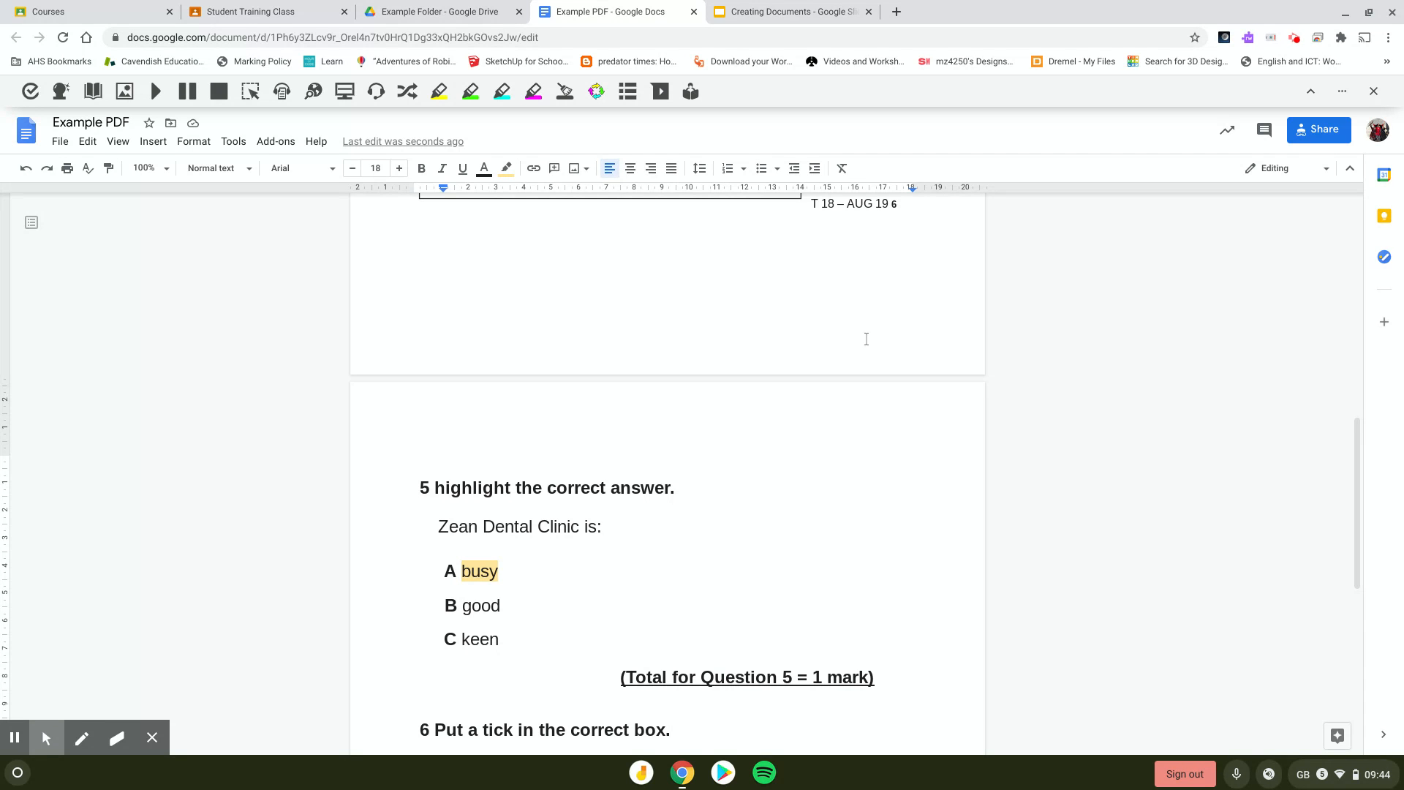
click(1024, 406)
scroll(1025, 406, up, 10)
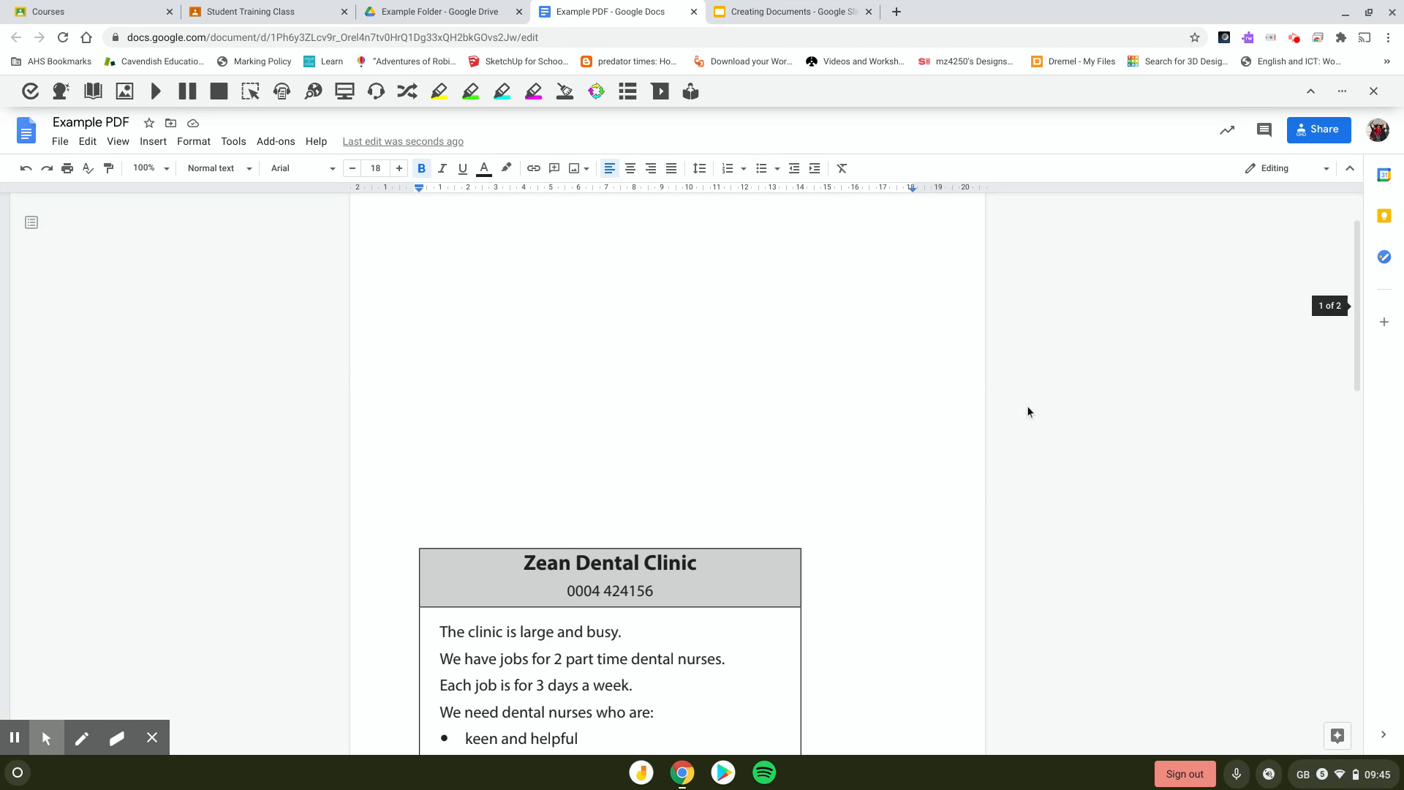
- Return to the Example Folder in Google Drive and open a preview of fractions_visual.pdf
click(492, 5)
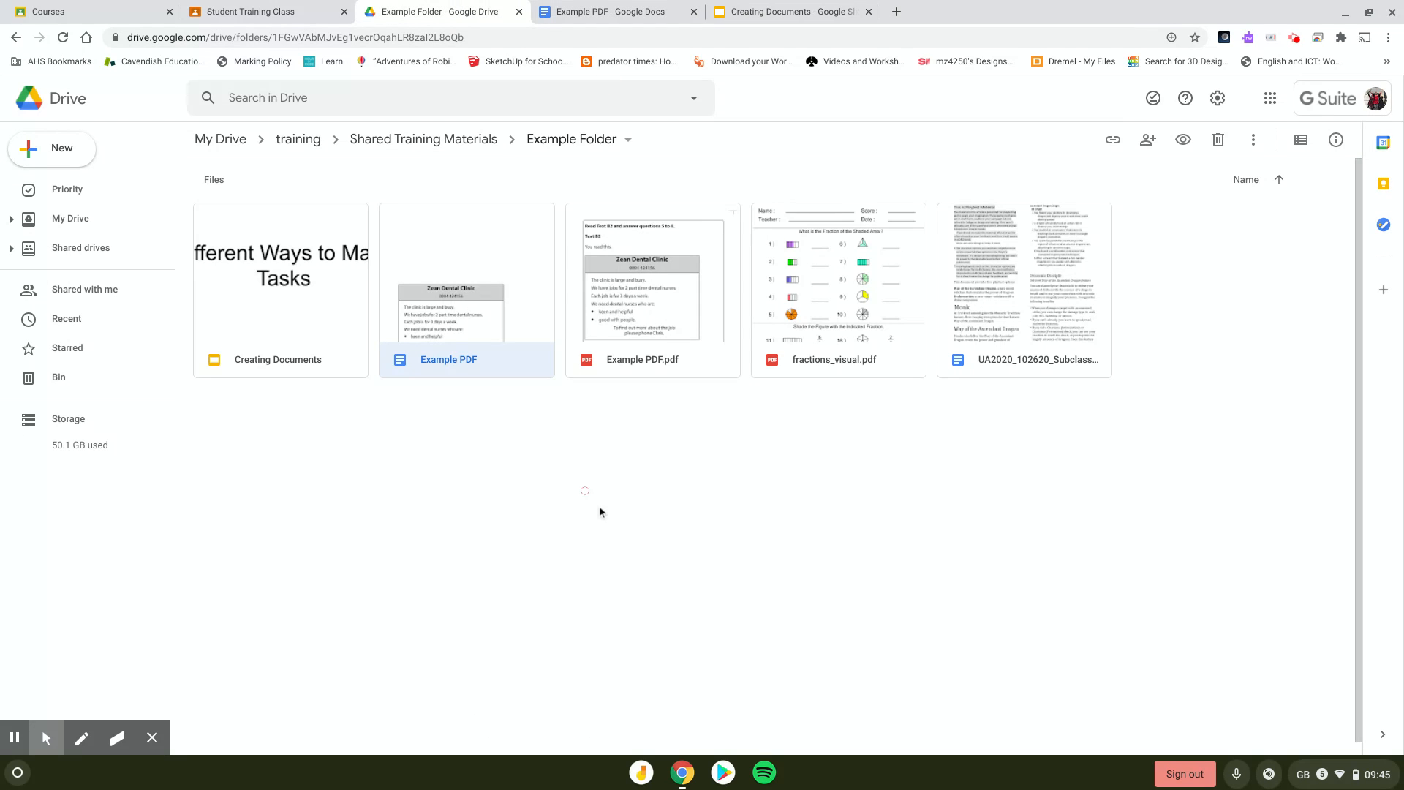
double_click(799, 294)
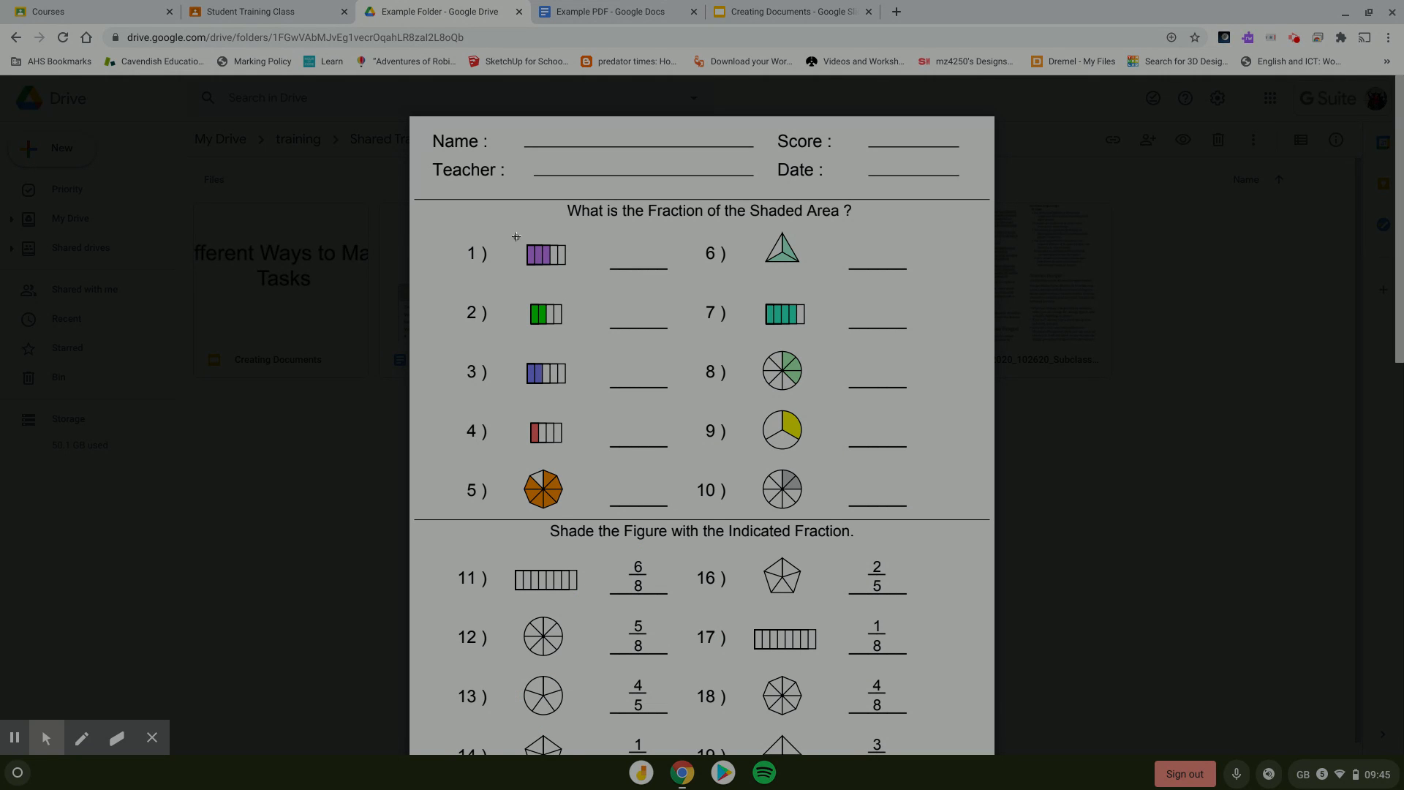
- Capture a screenshot of the numbers and shaded figures for questions 1 to 5 in fractions_visual.pdf and copy it to the clipboard
mouse_move(516, 237)
mouse_down()
mouse_move(629, 406)
mouse_move(593, 512)
mouse_move(505, 224)
mouse_up()
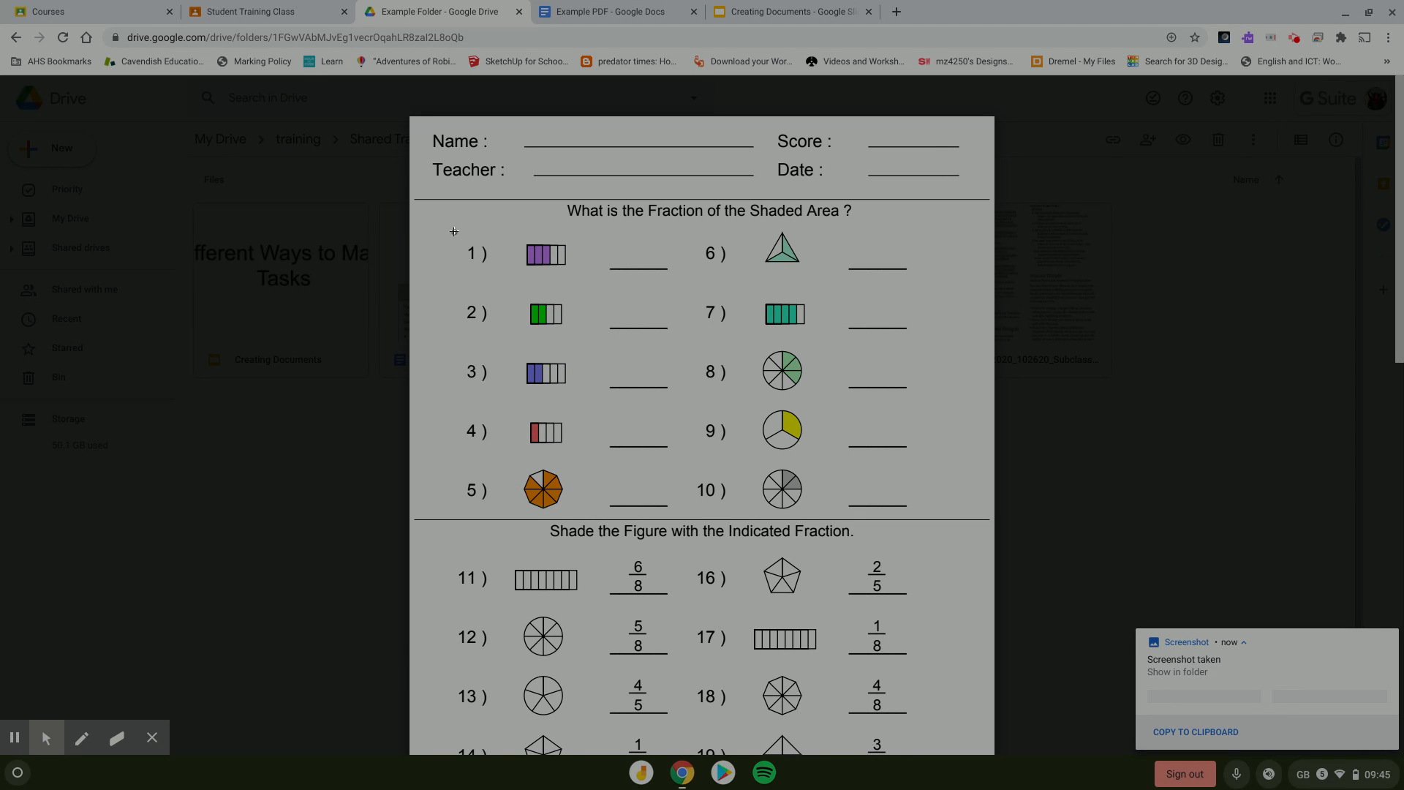
drag(454, 233, 574, 514)
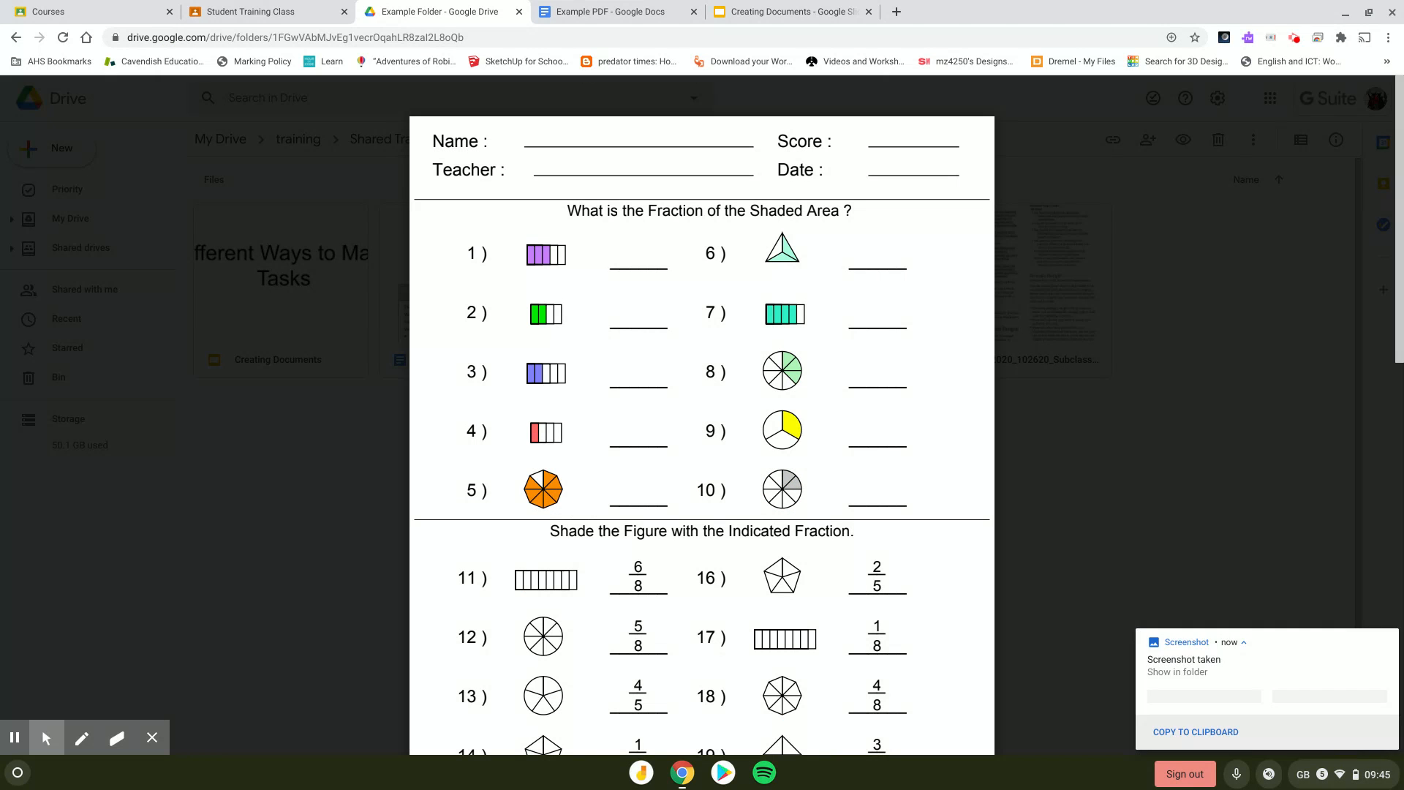
click(1194, 732)
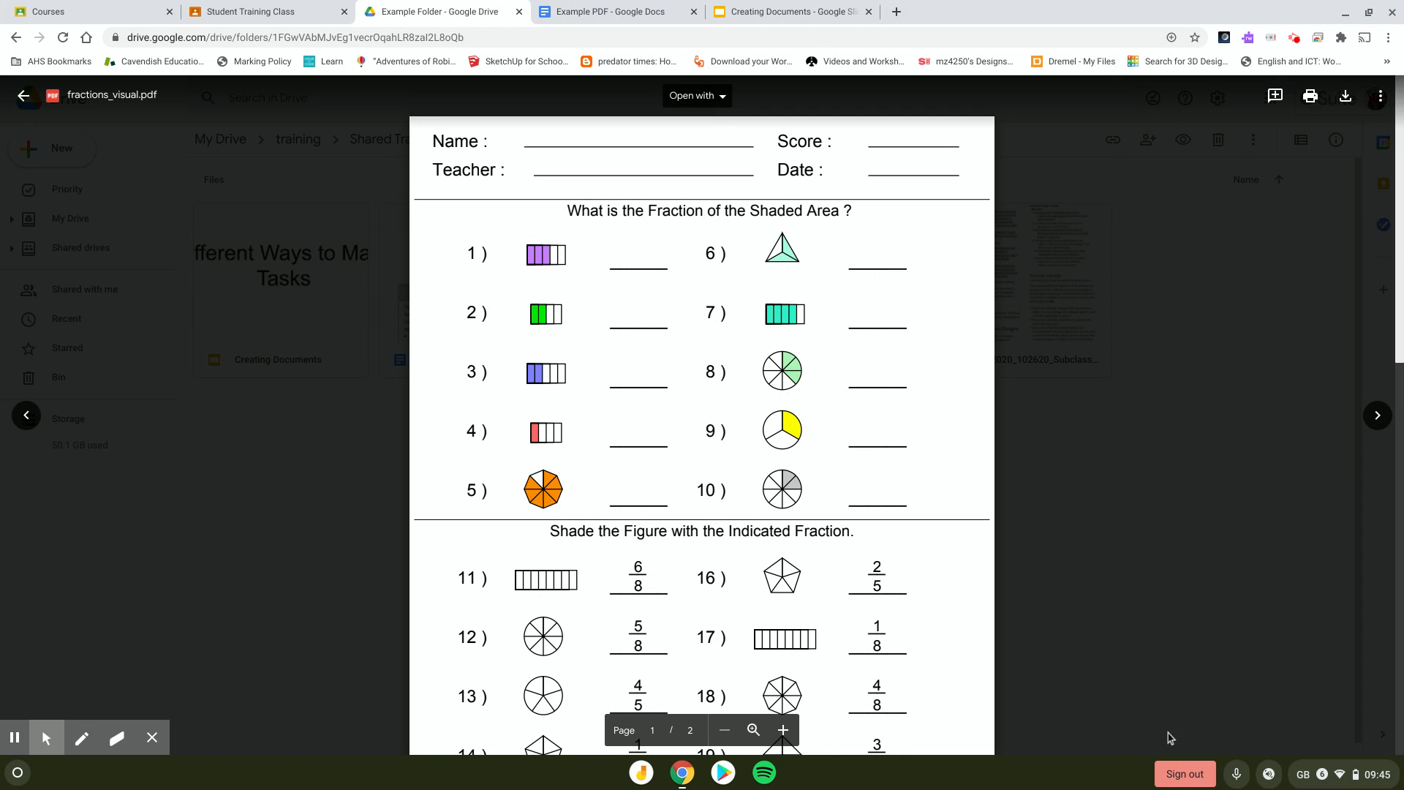
- Switch to the Creating Documents presentation in Google Slides and paste the copied screenshot of questions 1 to 5 onto slide 2
click(786, 12)
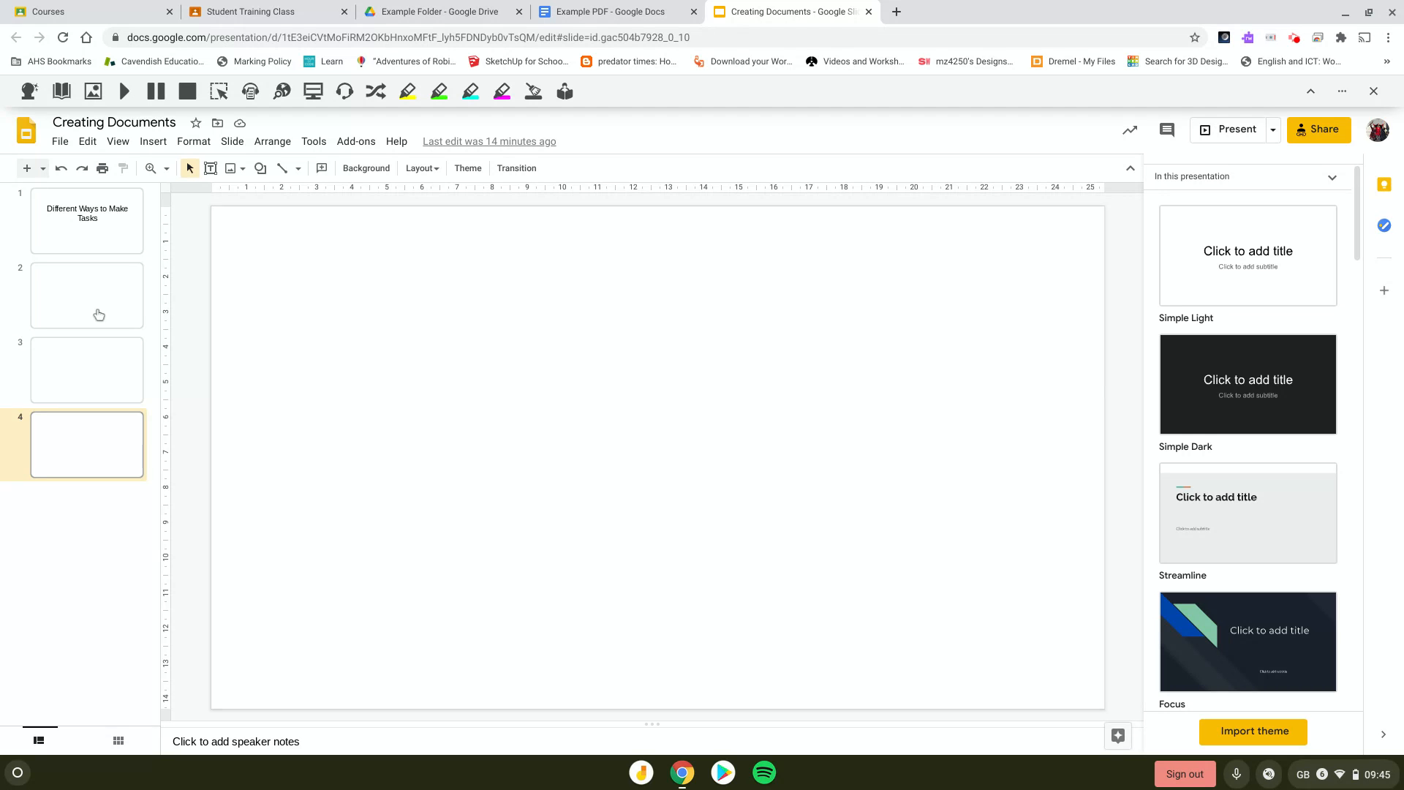
click(57, 275)
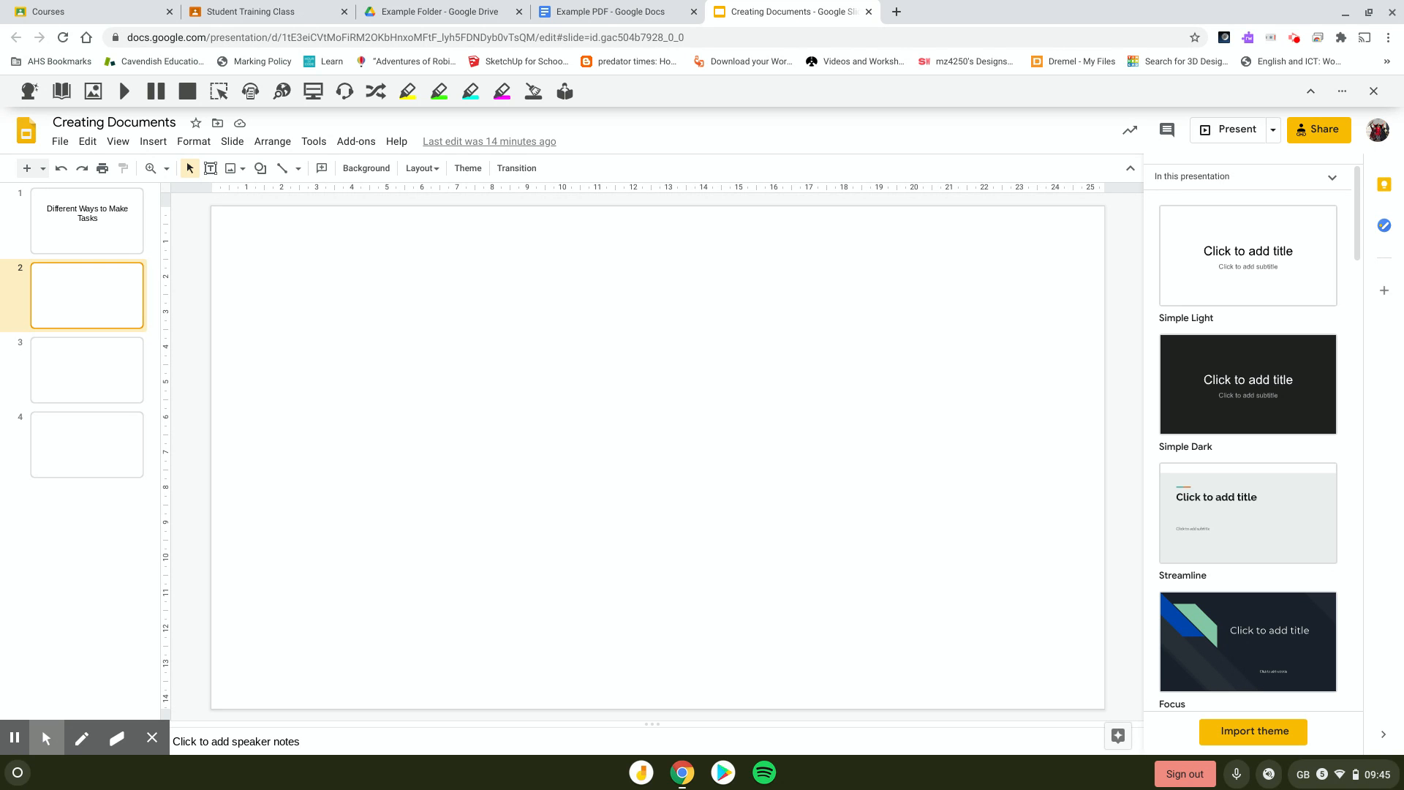
key(ctrl+v)
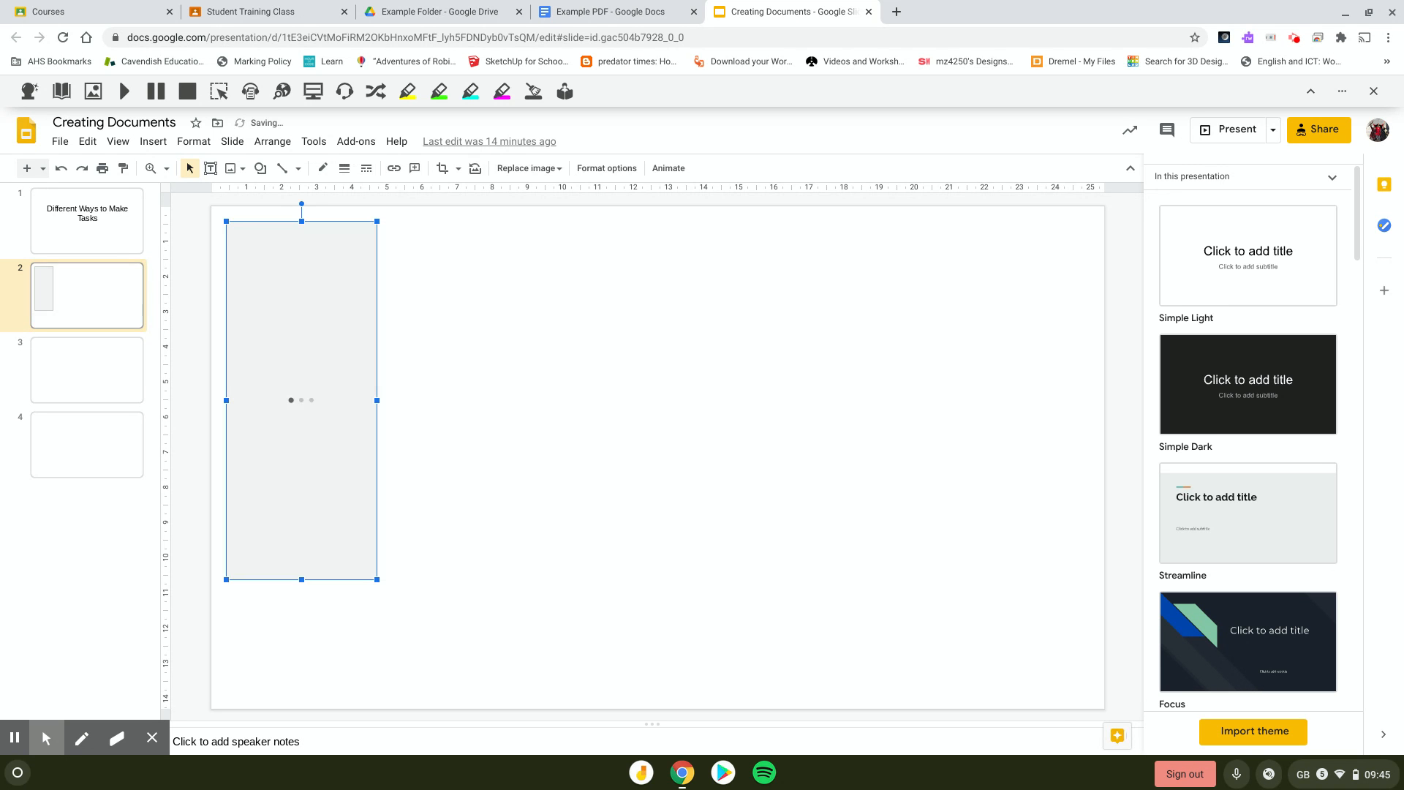